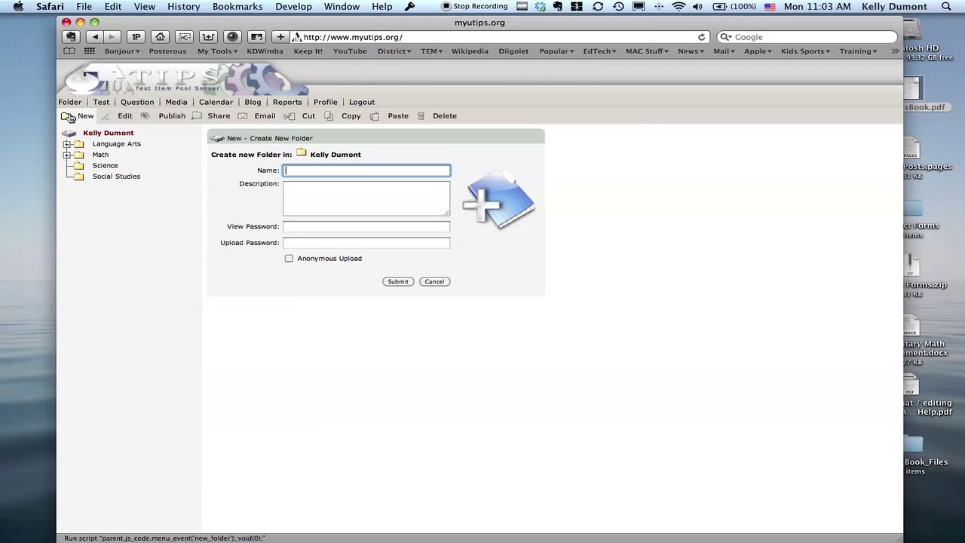
# - Create a folder named Misc with the description "Tests that don't fit in any other folder" in the root folder
pyautogui.write('Misc')
pyautogui.press('Tab')
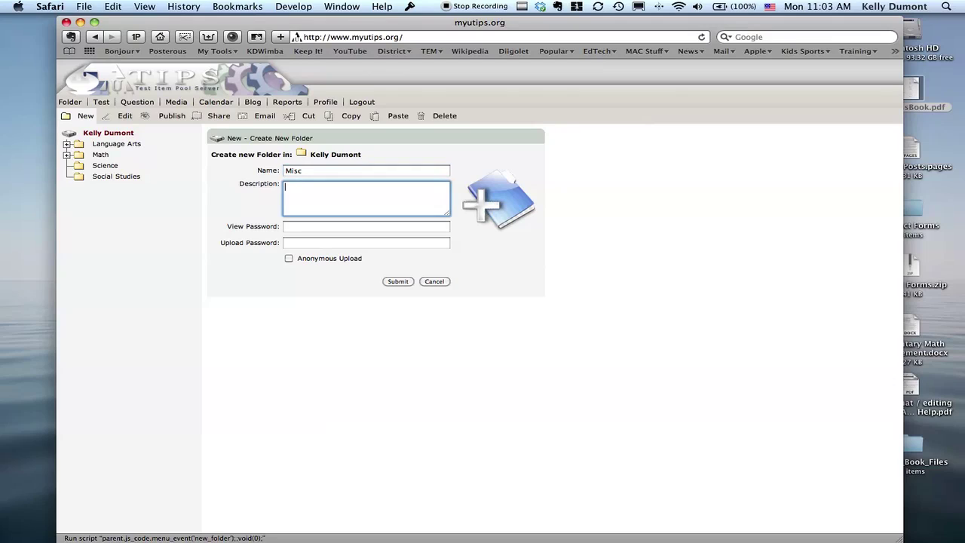
pyautogui.write("Tests that don't fit in an")
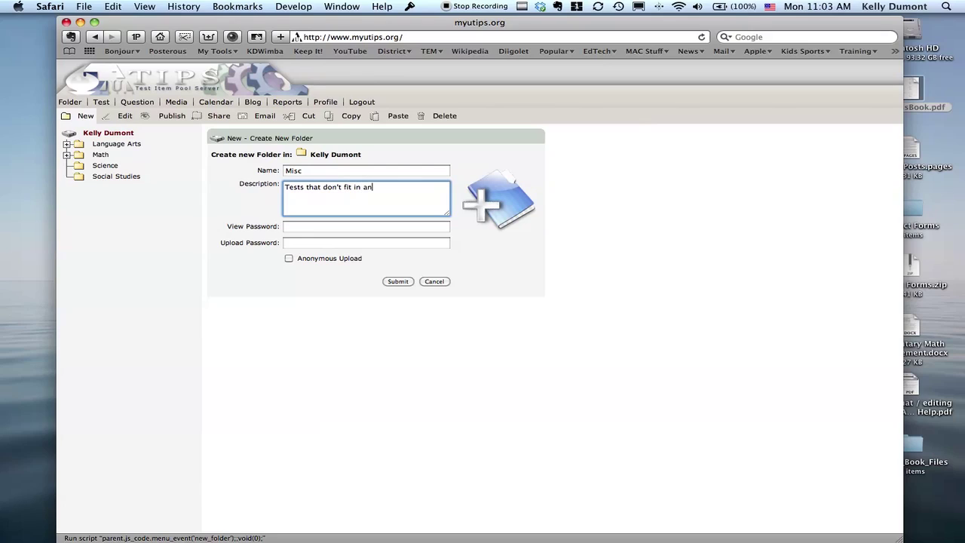
pyautogui.write('y other folder')
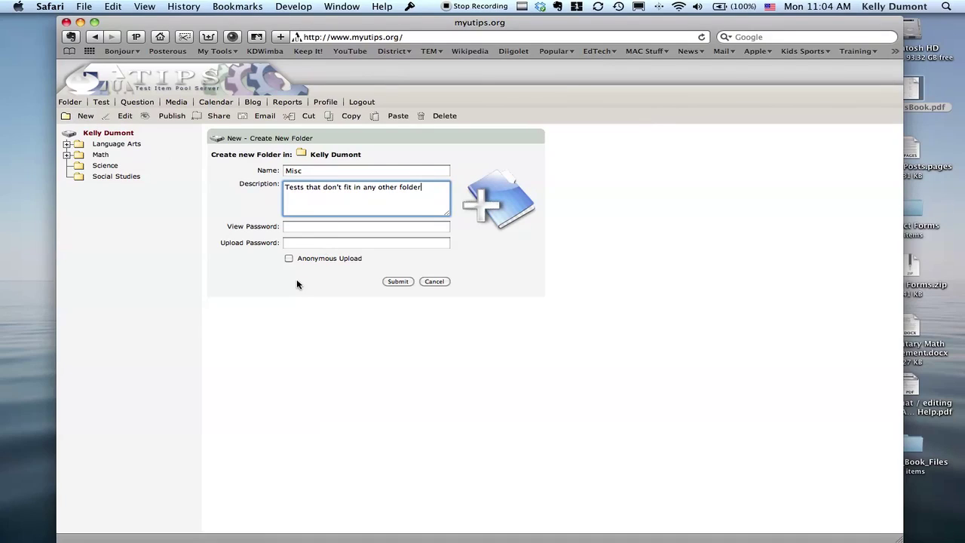
pyautogui.click(400, 282)
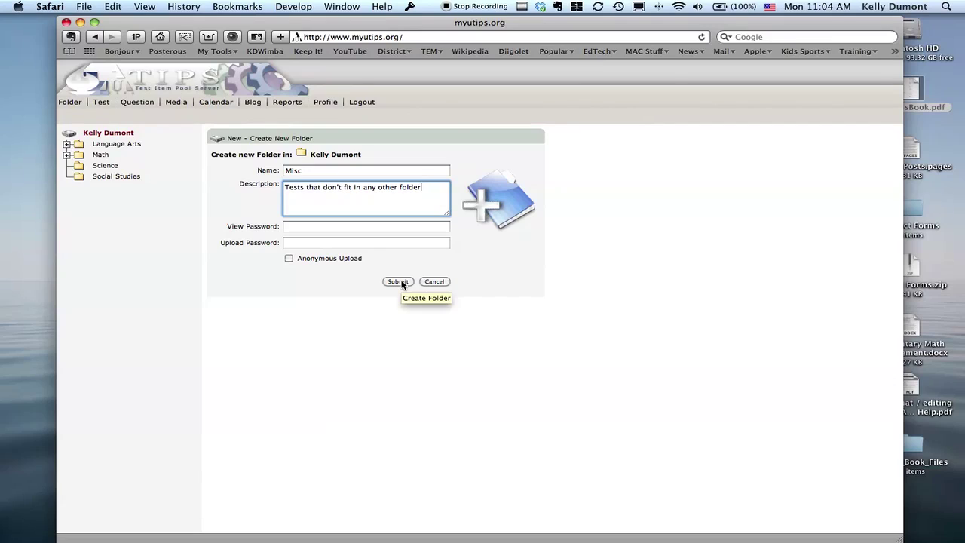
pyautogui.click(400, 282)
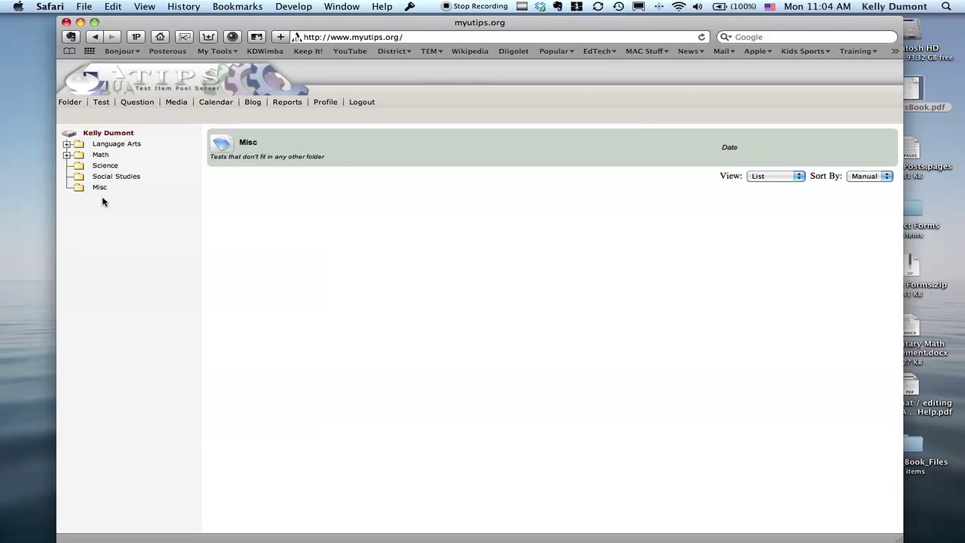
# - Edit the Misc folder, changing its name to Art and its description to "Art Test"
pyautogui.click(80, 190)
pyautogui.click(74, 102)
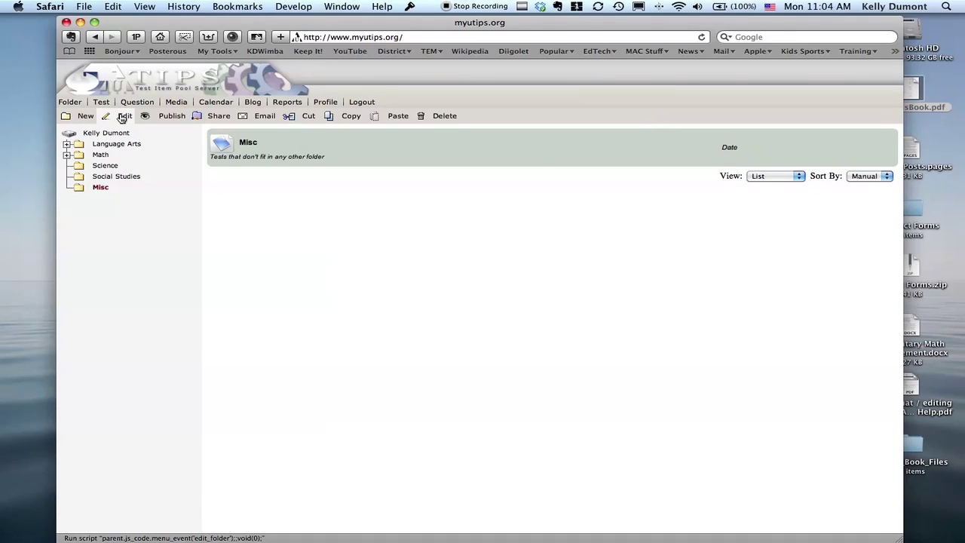
pyautogui.click(122, 117)
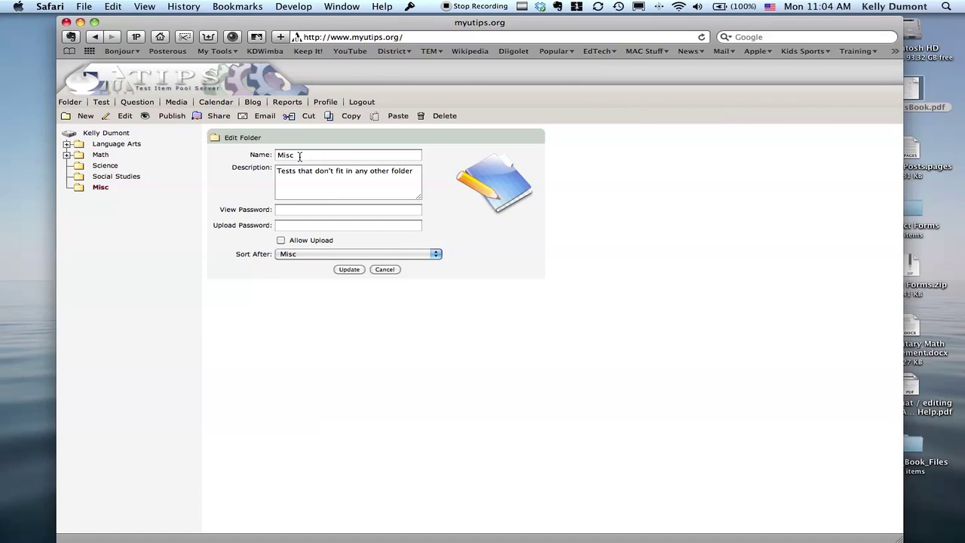
pyautogui.moveTo(300, 156); pyautogui.dragTo(266, 156)
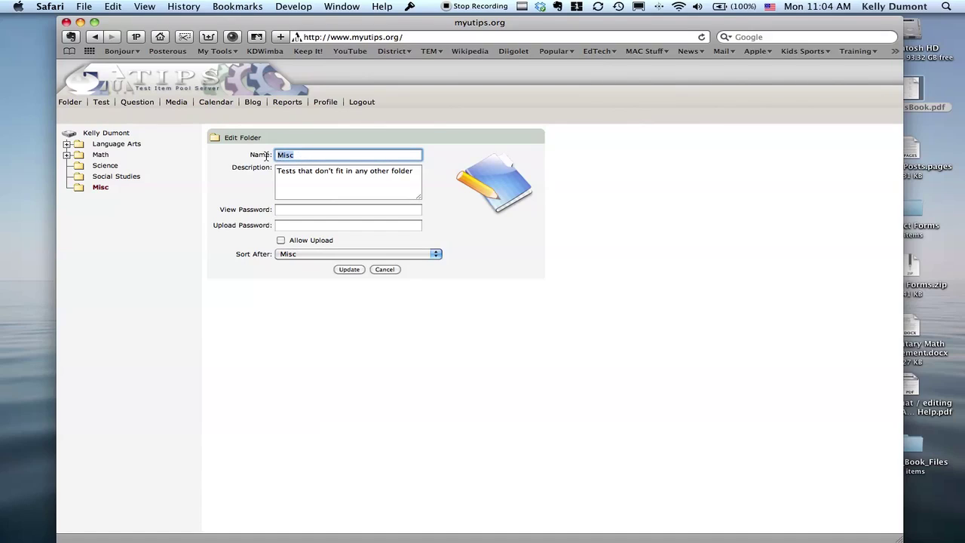
pyautogui.write('Art')
pyautogui.press('Tab')
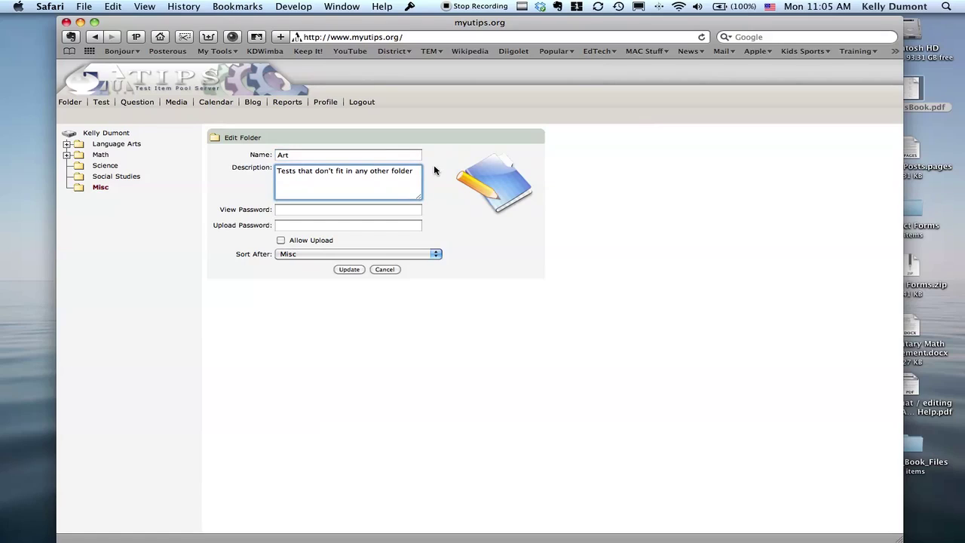
pyautogui.moveTo(413, 172); pyautogui.dragTo(249, 167)
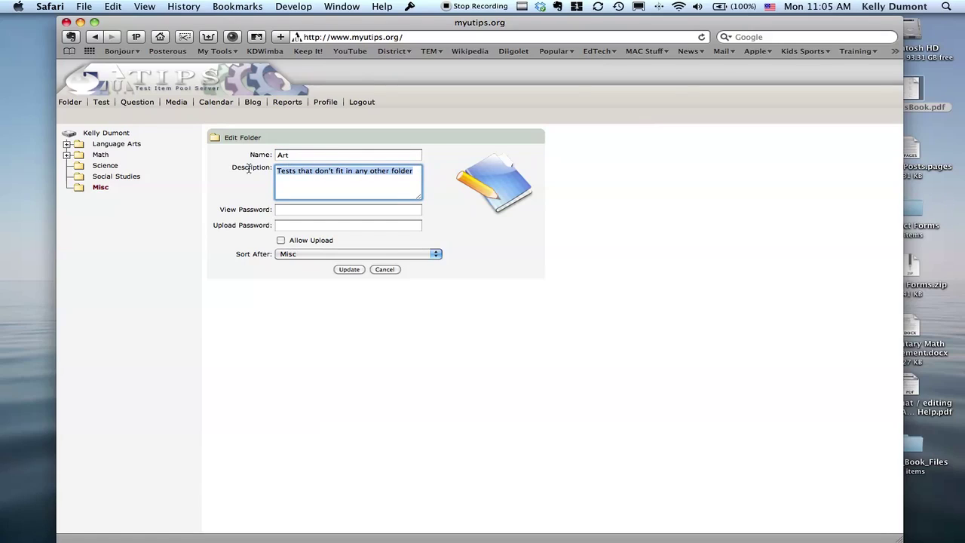
pyautogui.write('Art Test')
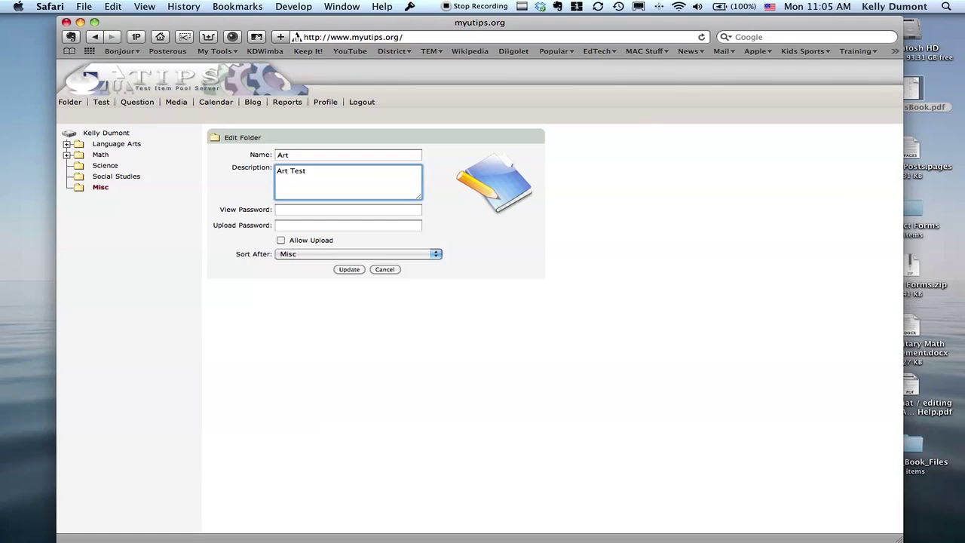
# - Set the edited folder to sort directly after the account's root folder and save the folder changes
pyautogui.click(324, 255)
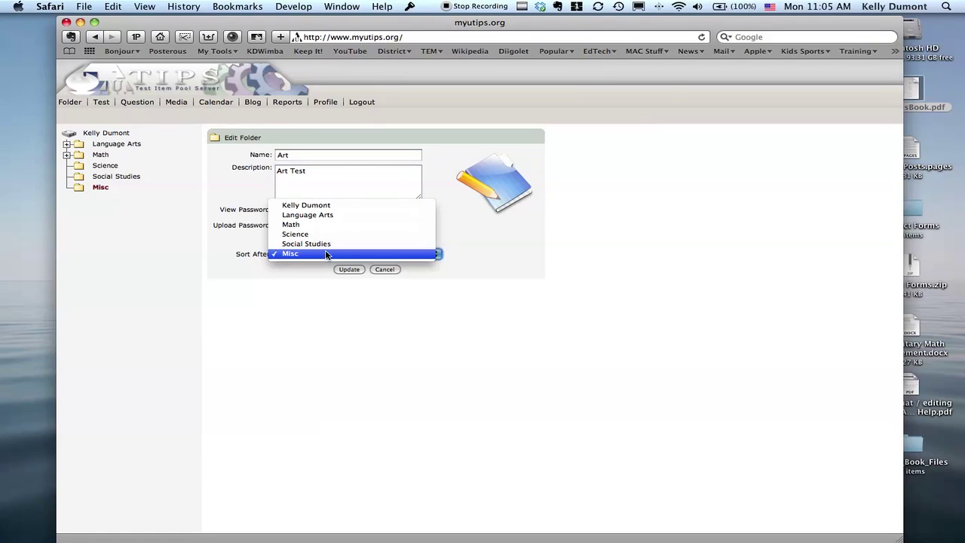
pyautogui.click(346, 206)
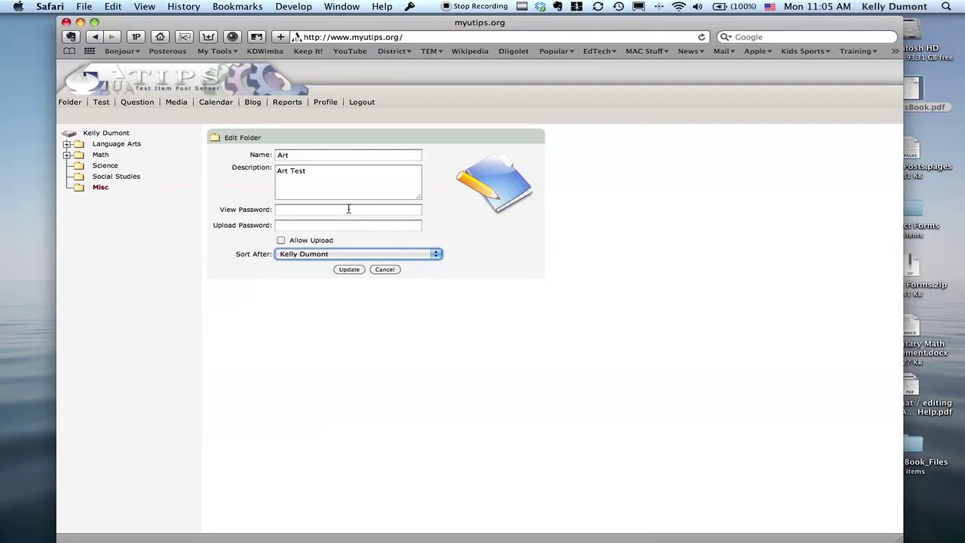
pyautogui.click(349, 270)
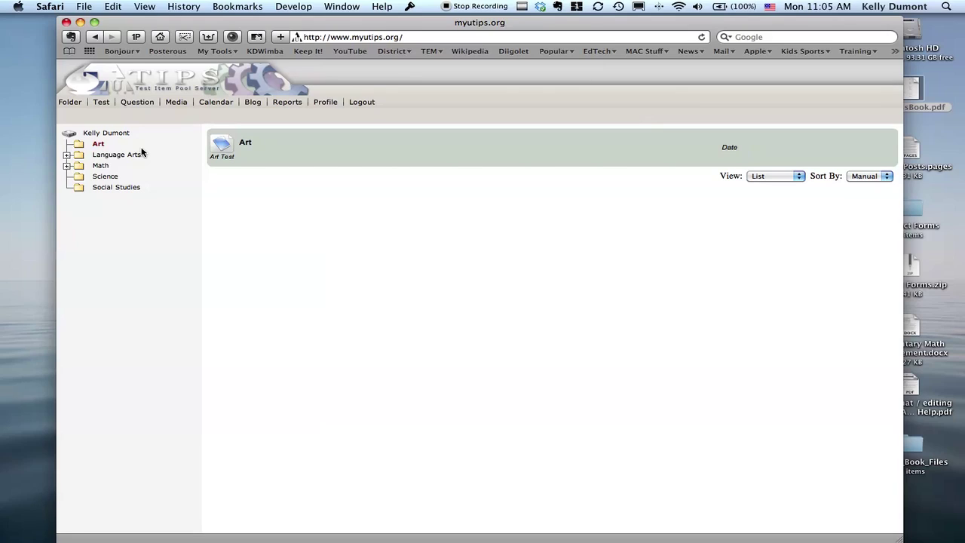
pyautogui.moveTo(78, 109)
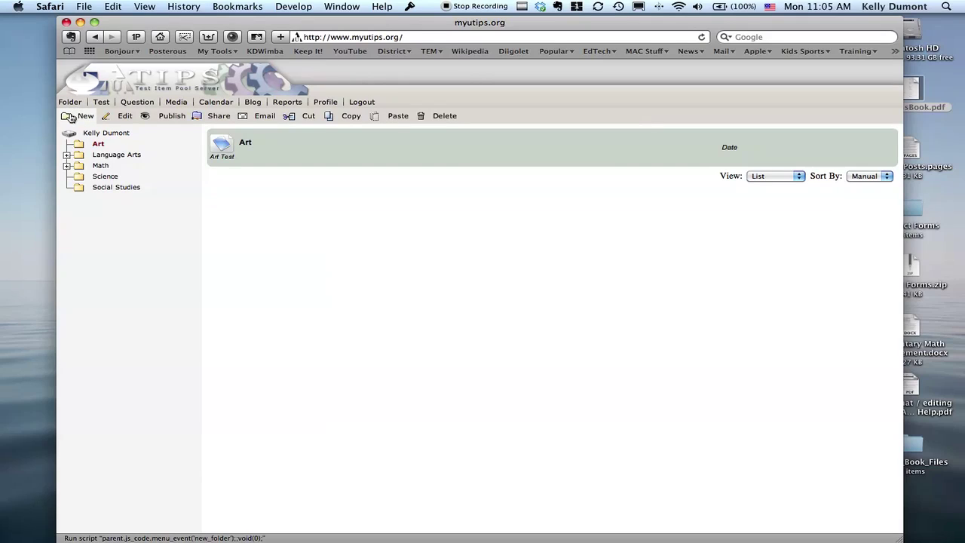
pyautogui.click(70, 117)
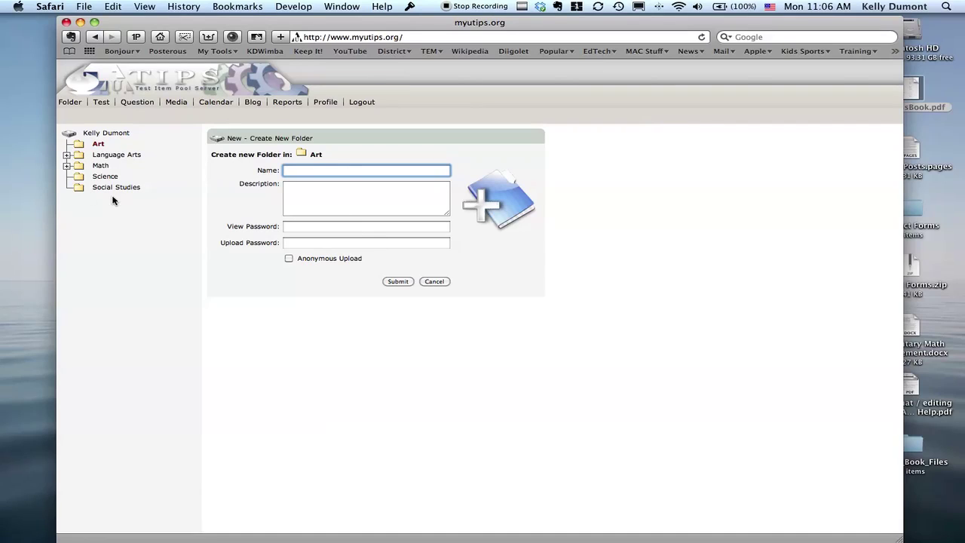
pyautogui.click(443, 282)
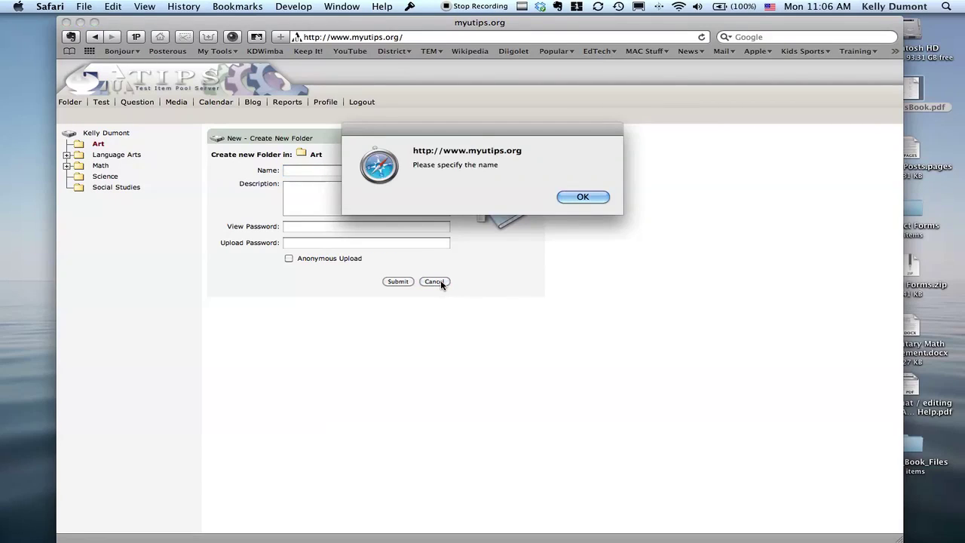
pyautogui.click(594, 200)
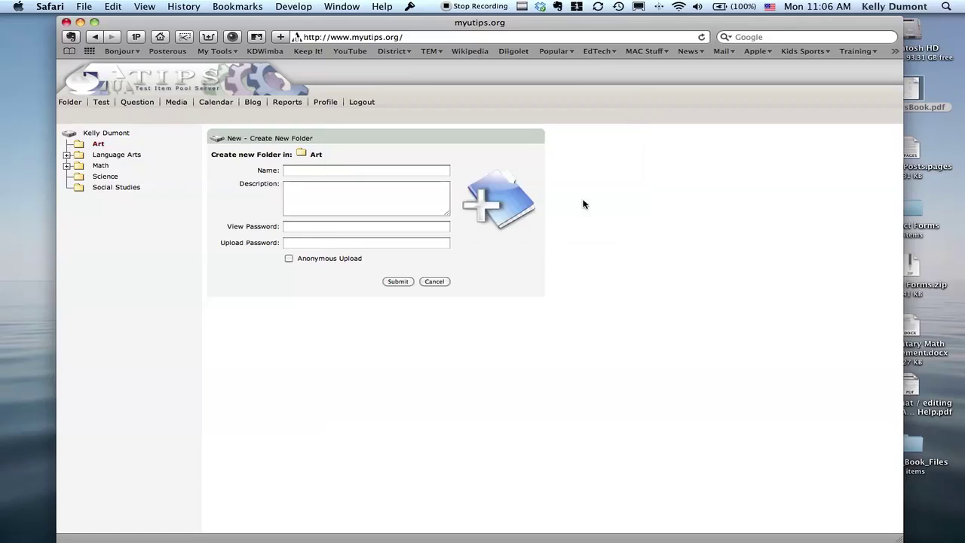
pyautogui.click(437, 282)
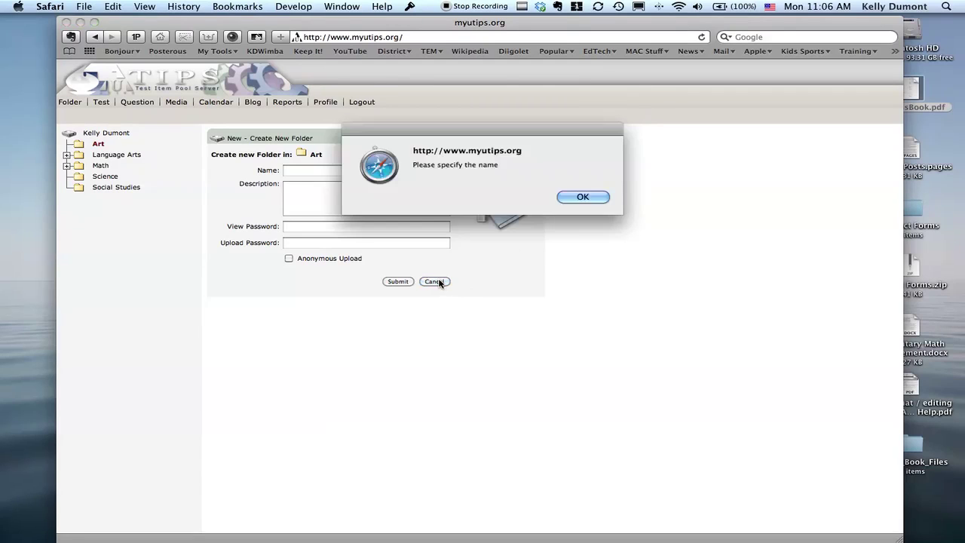
pyautogui.click(580, 198)
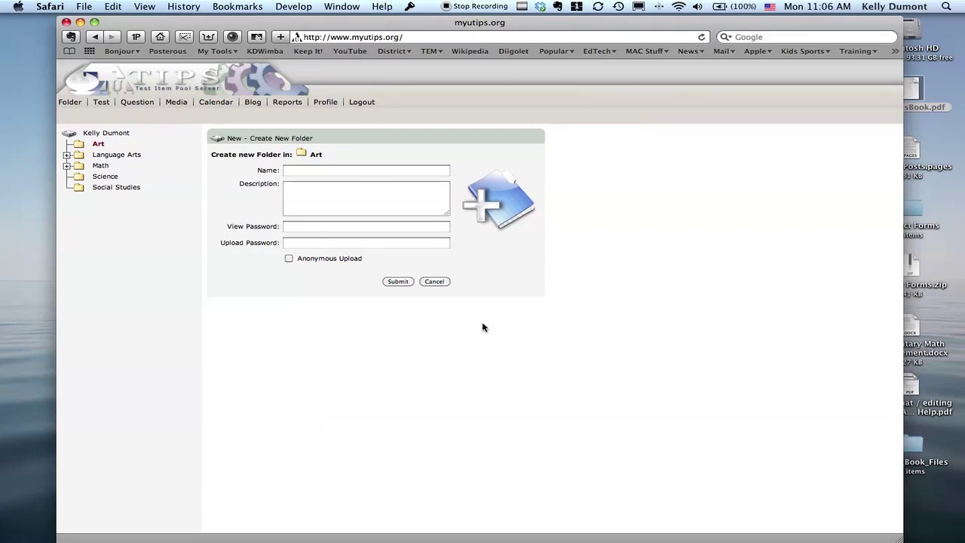
pyautogui.click(402, 282)
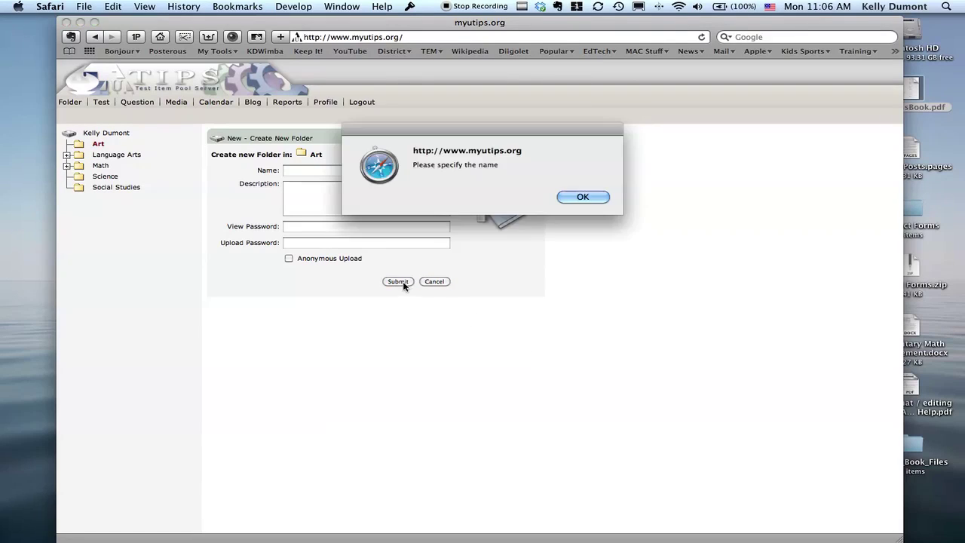
pyautogui.click(584, 197)
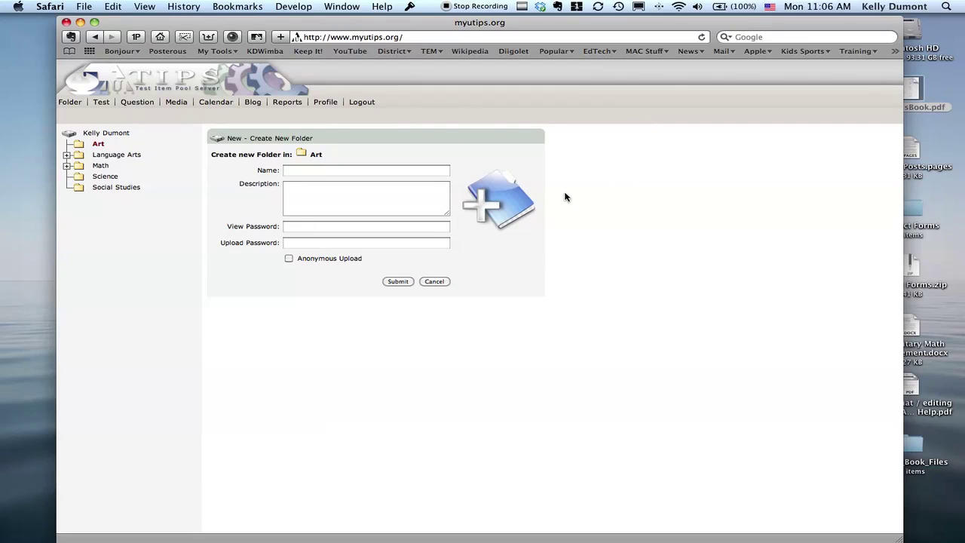
pyautogui.click(441, 172)
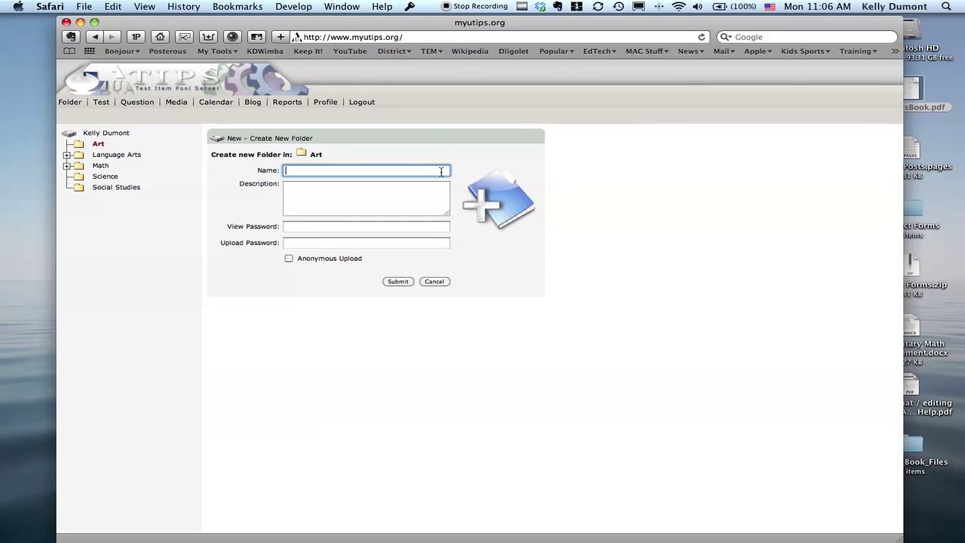
pyautogui.write('The Masters')
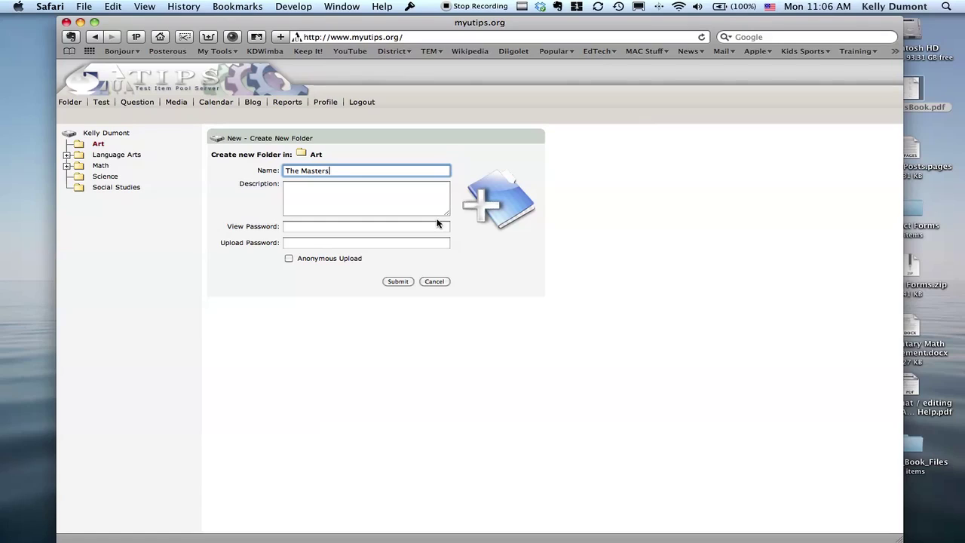
pyautogui.click(434, 282)
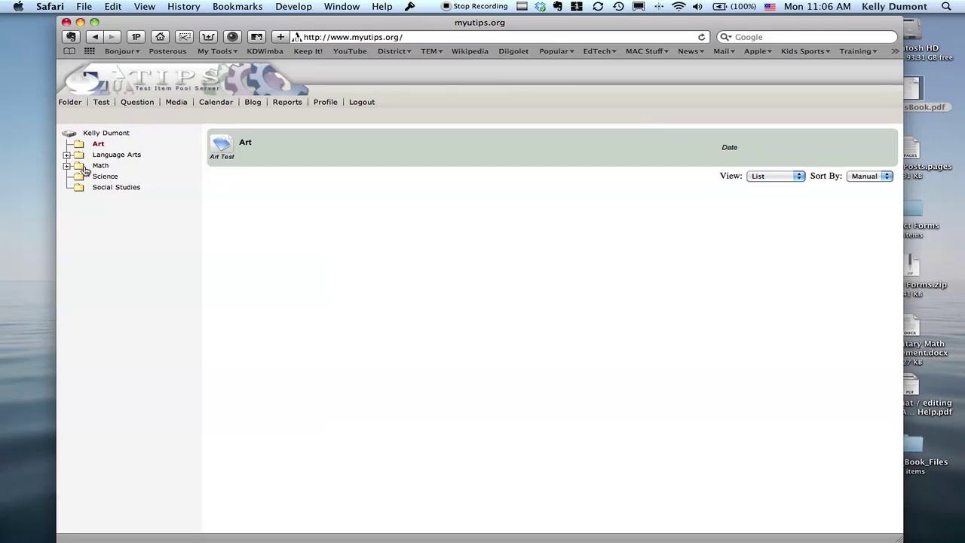
# - Create a subfolder named Math 2 inside the Math folder with the description "2nd half of year"
pyautogui.click(102, 133)
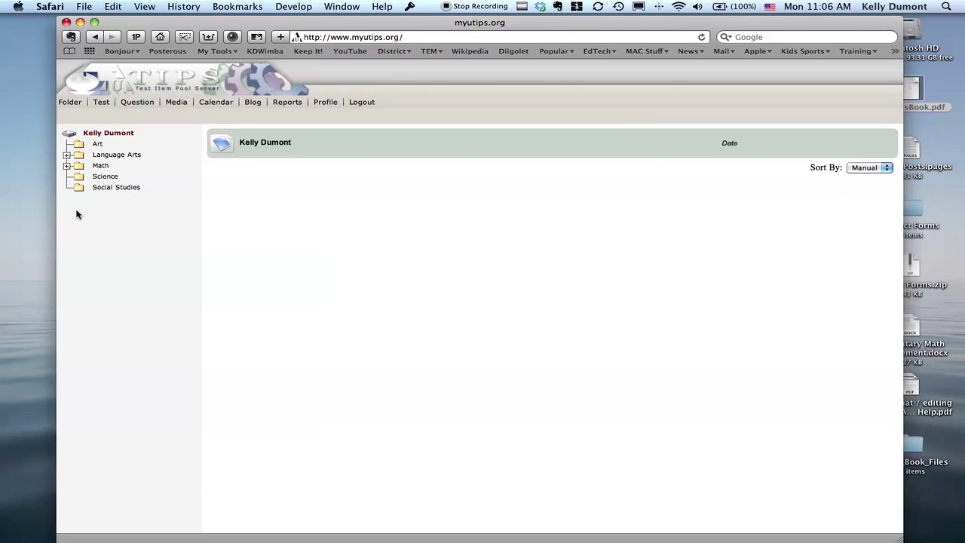
pyautogui.click(67, 166)
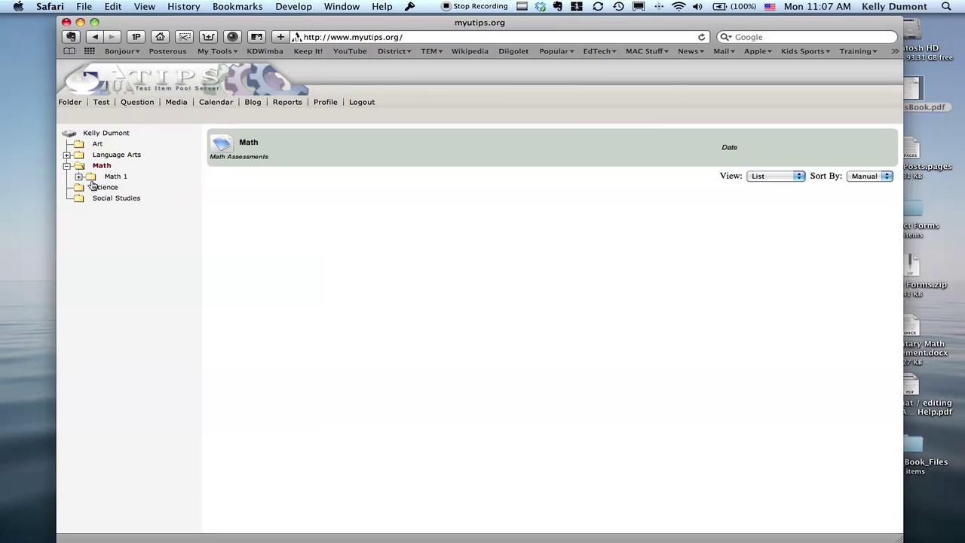
pyautogui.click(71, 101)
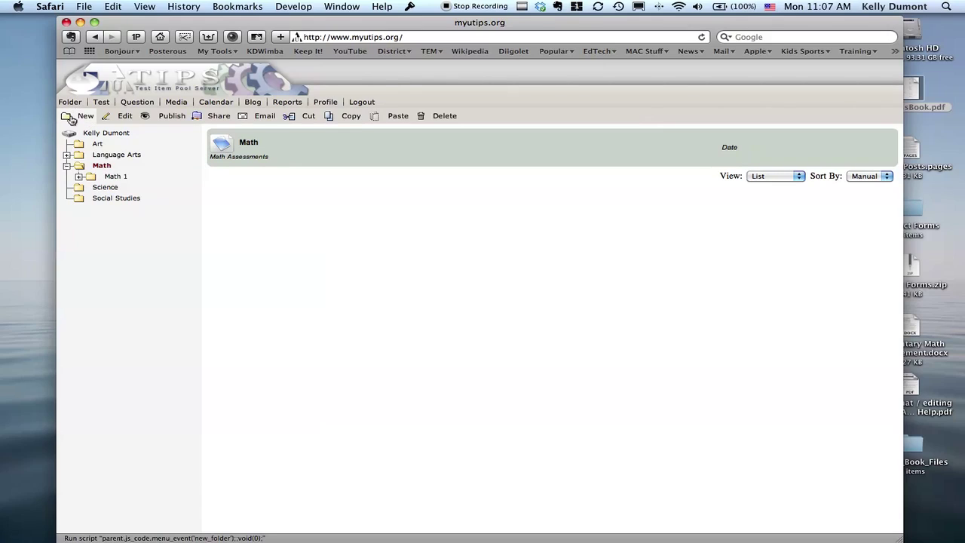
pyautogui.click(69, 119)
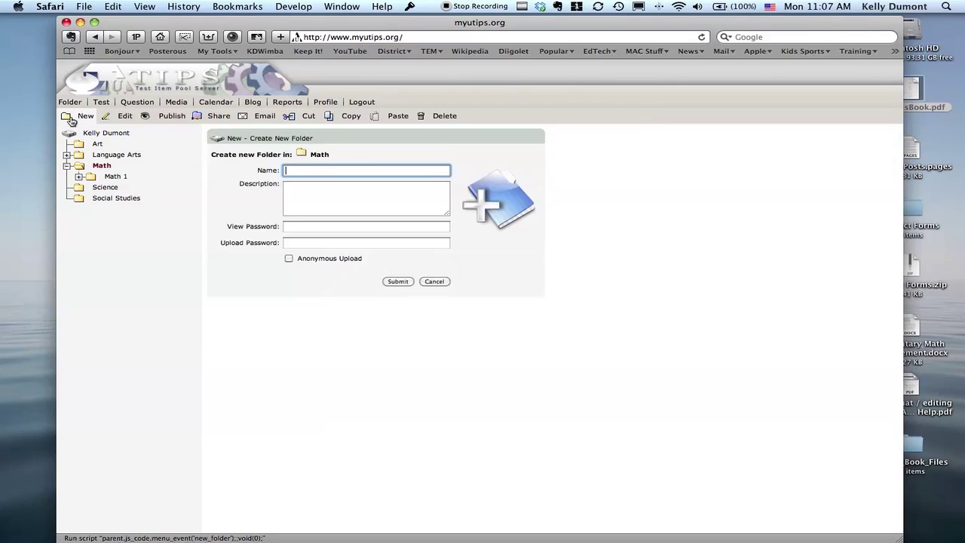
pyautogui.write('Math 2')
pyautogui.press('Tab')
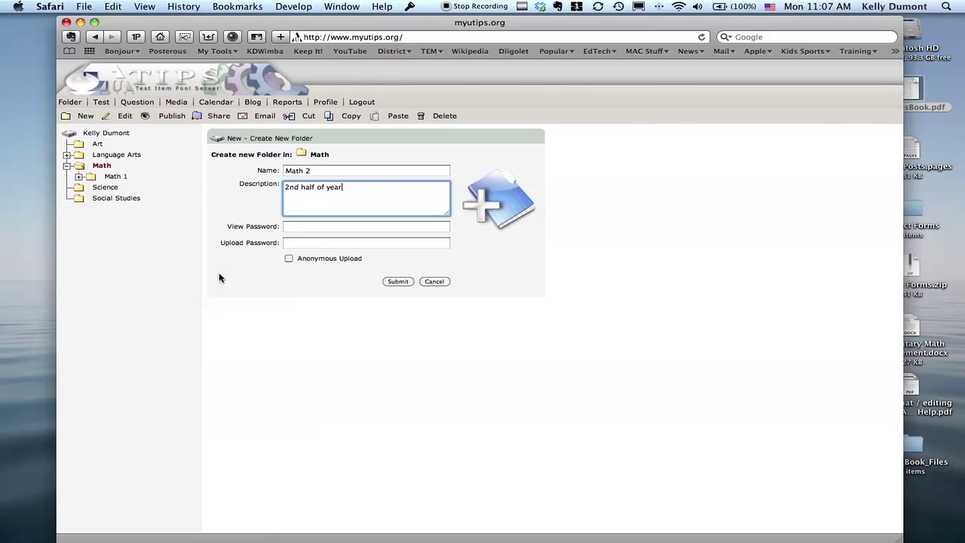
pyautogui.click(397, 282)
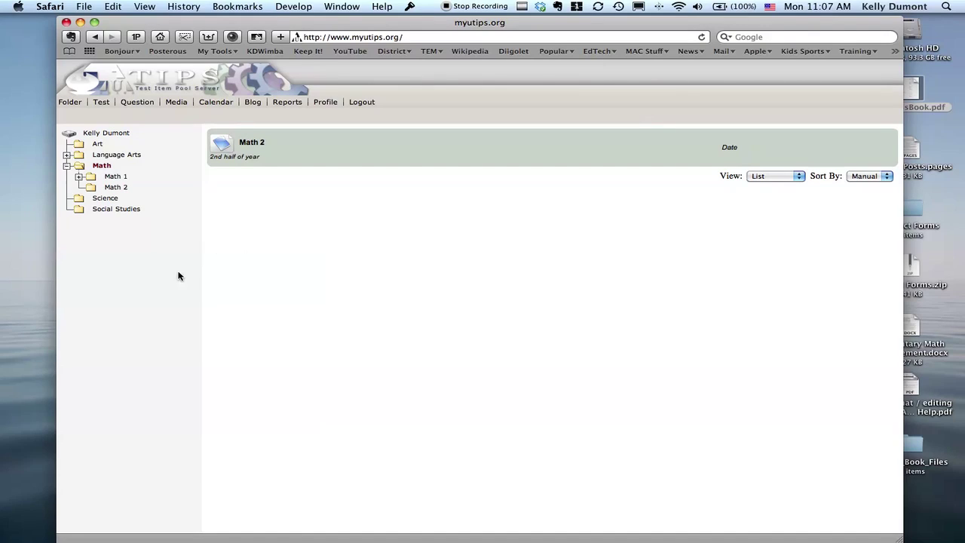
# - Collapse the Math folder, and expand the Language Arts folder to view its contents before collapsing it again
pyautogui.click(102, 135)
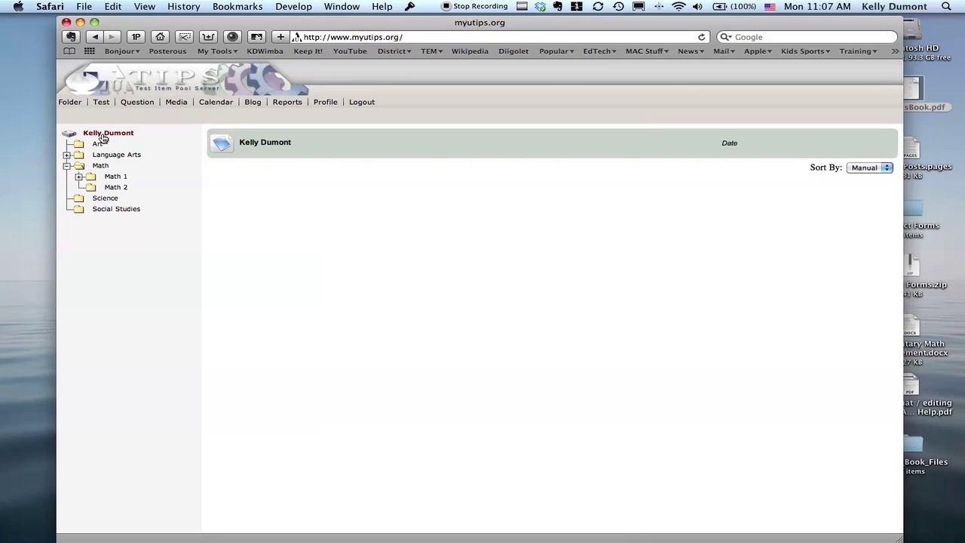
pyautogui.click(67, 169)
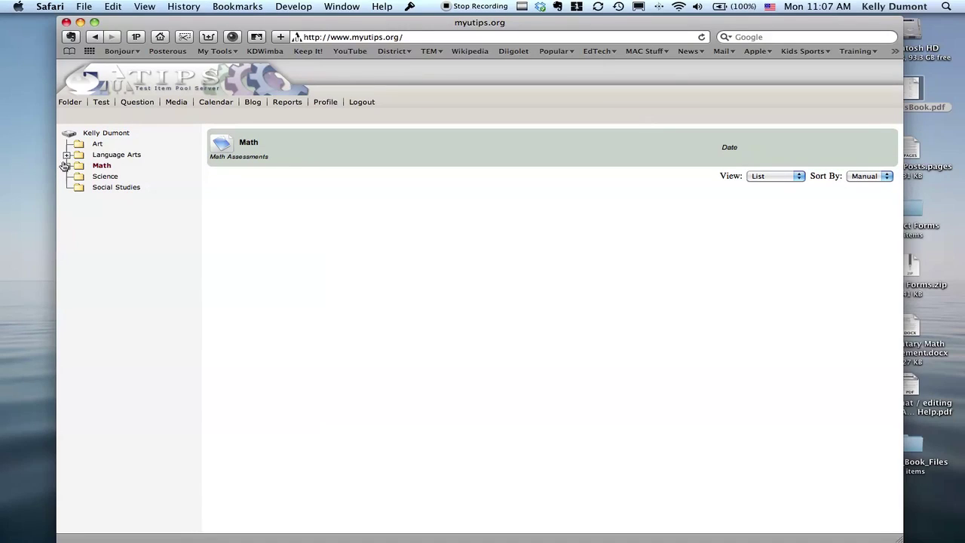
pyautogui.click(67, 158)
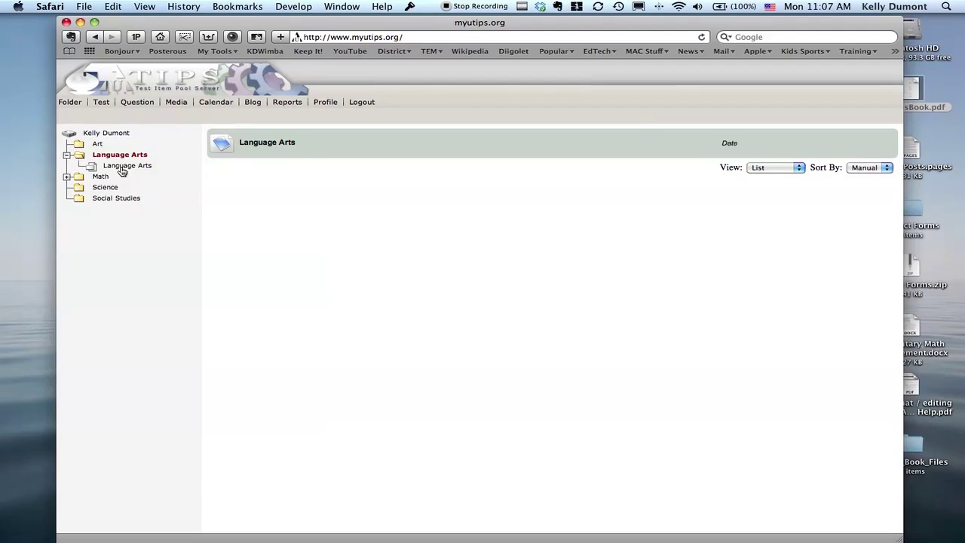
pyautogui.click(67, 155)
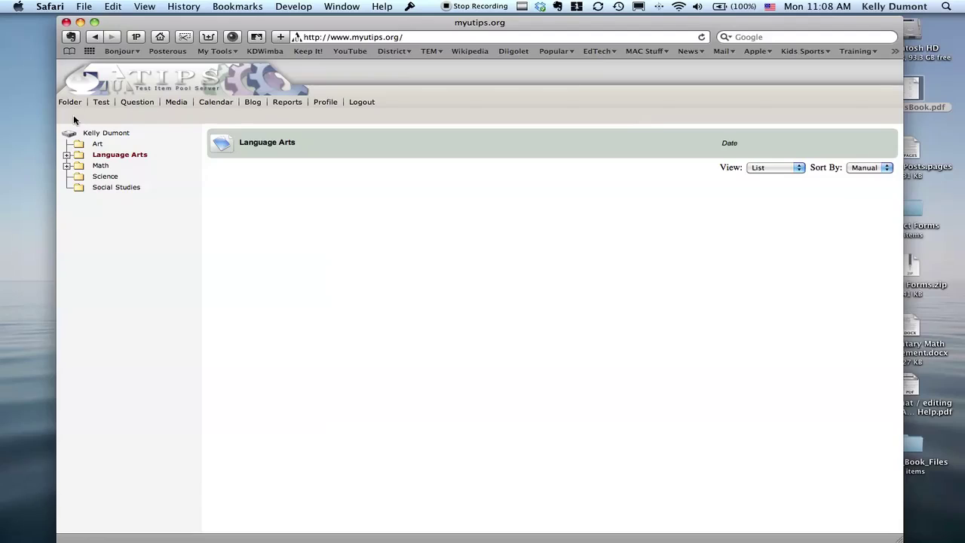
# - Cut the Art folder, paste it into the Social Studies folder, and check the nesting by collapsing and expanding Social Studies
pyautogui.click(80, 145)
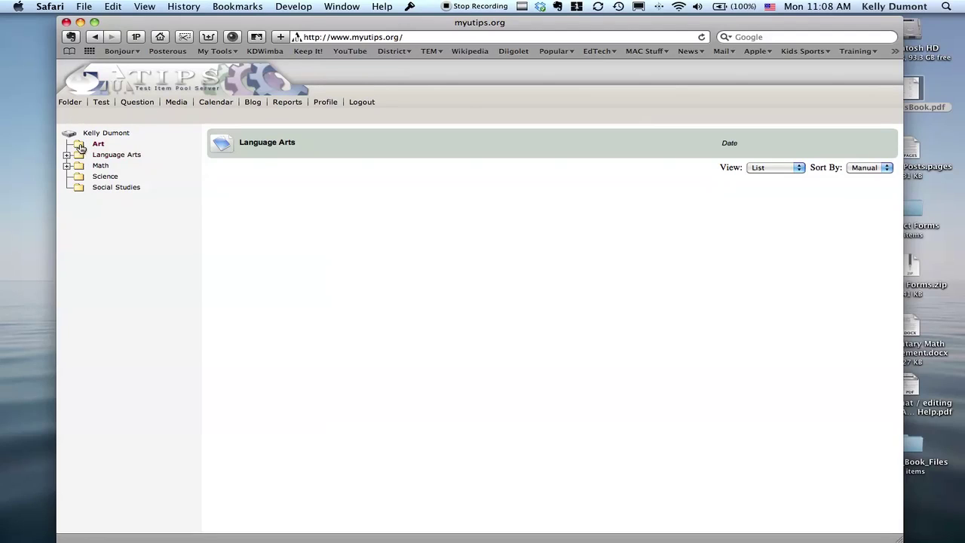
pyautogui.click(72, 105)
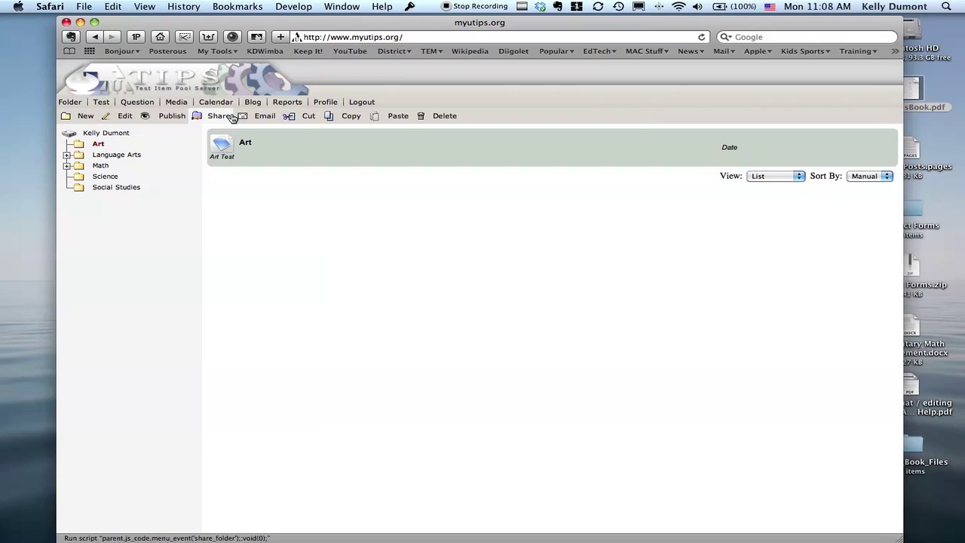
pyautogui.click(304, 117)
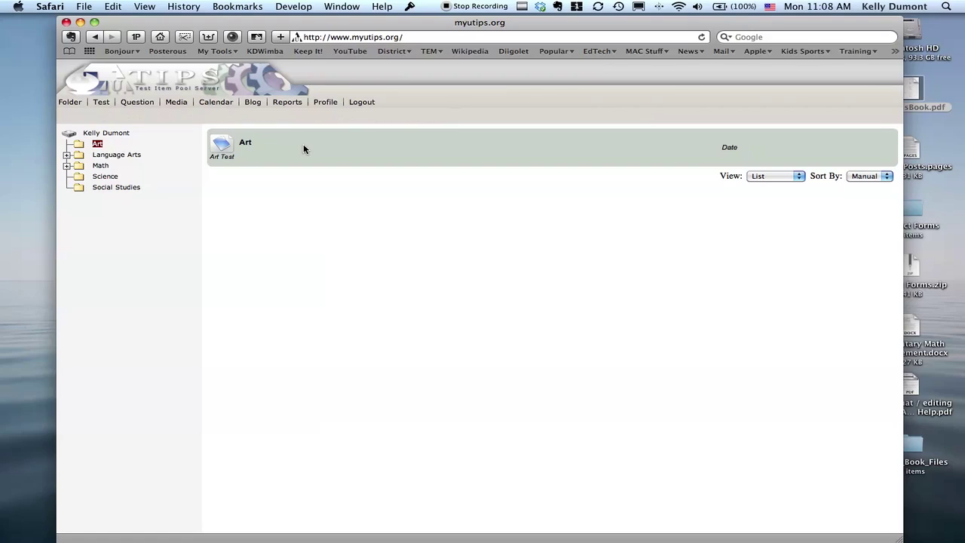
pyautogui.click(78, 190)
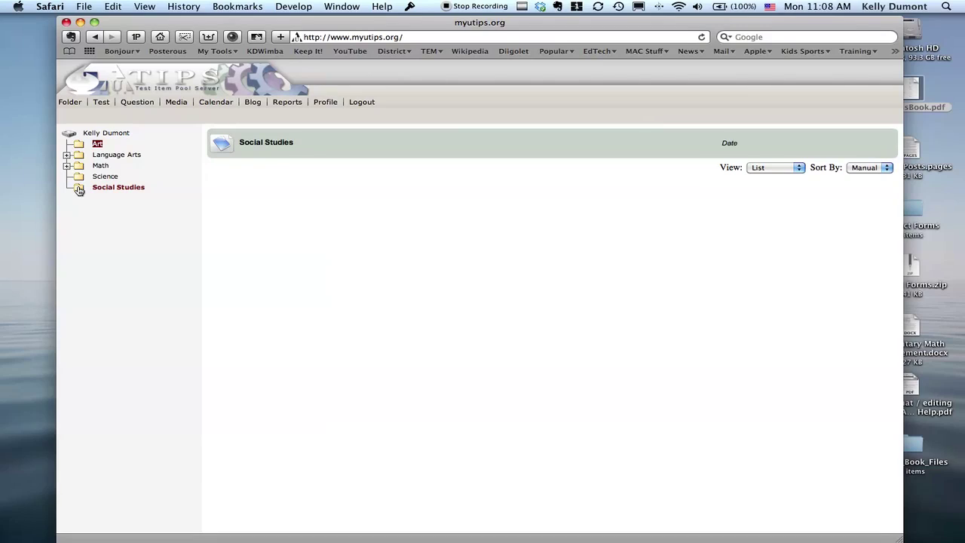
pyautogui.moveTo(65, 102)
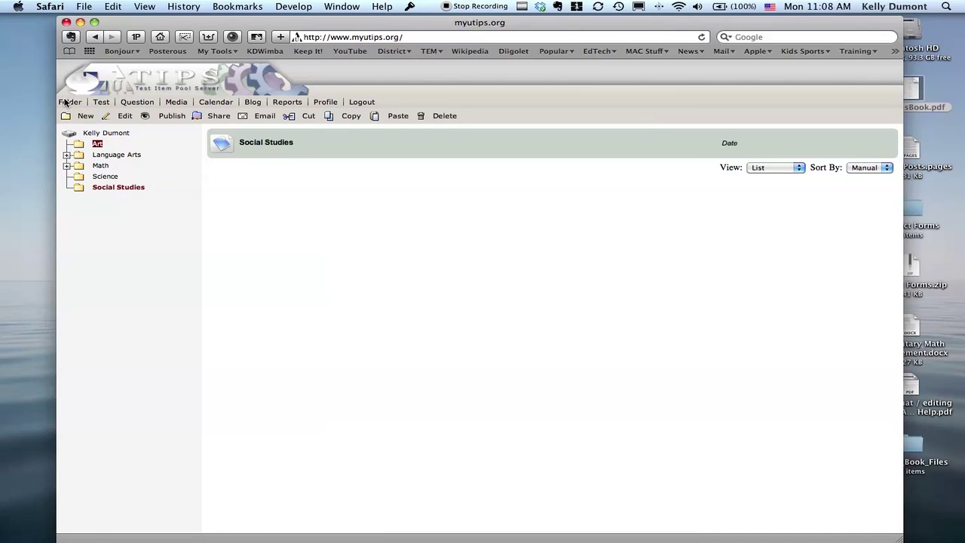
pyautogui.click(384, 117)
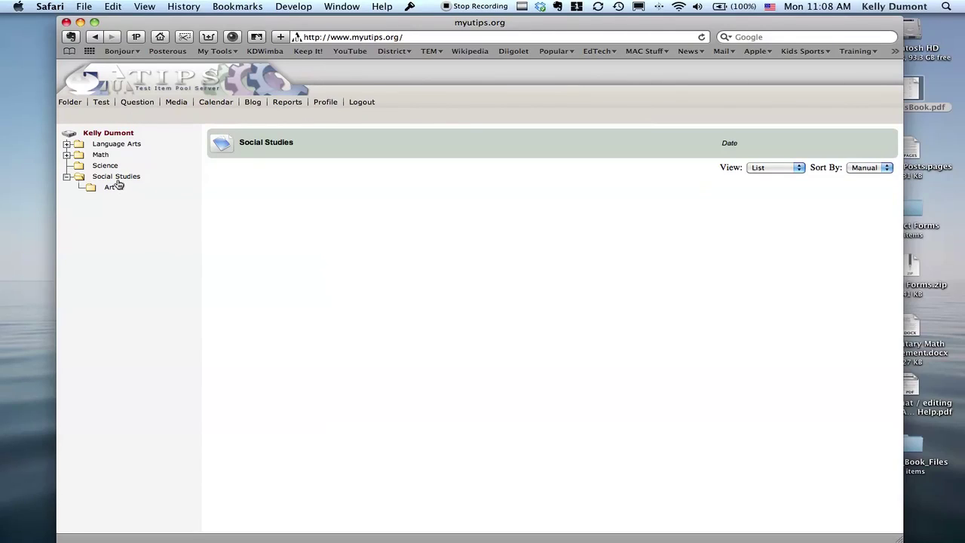
pyautogui.click(66, 176)
pyautogui.click(66, 176)
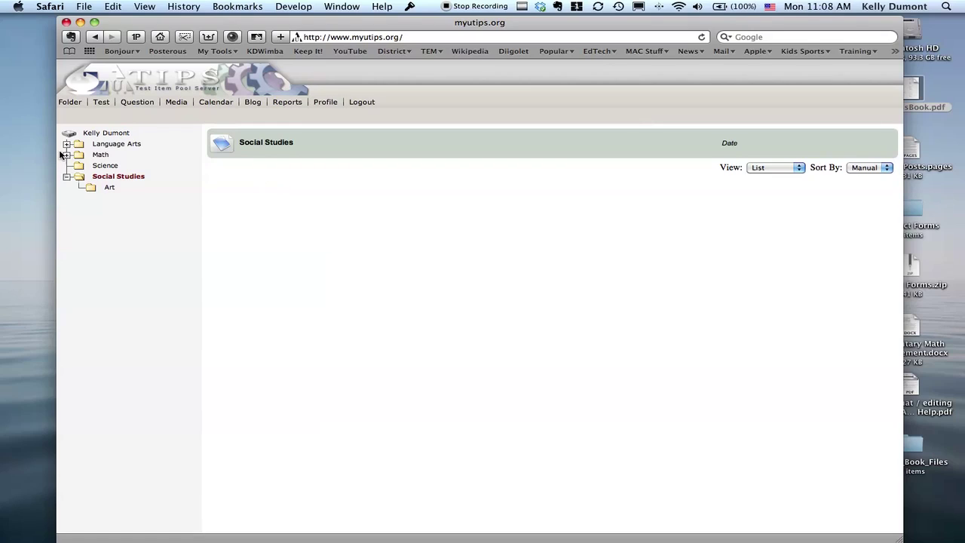
# - Set the folder sort to Manual in the profile configuration and save the profile
pyautogui.click(71, 103)
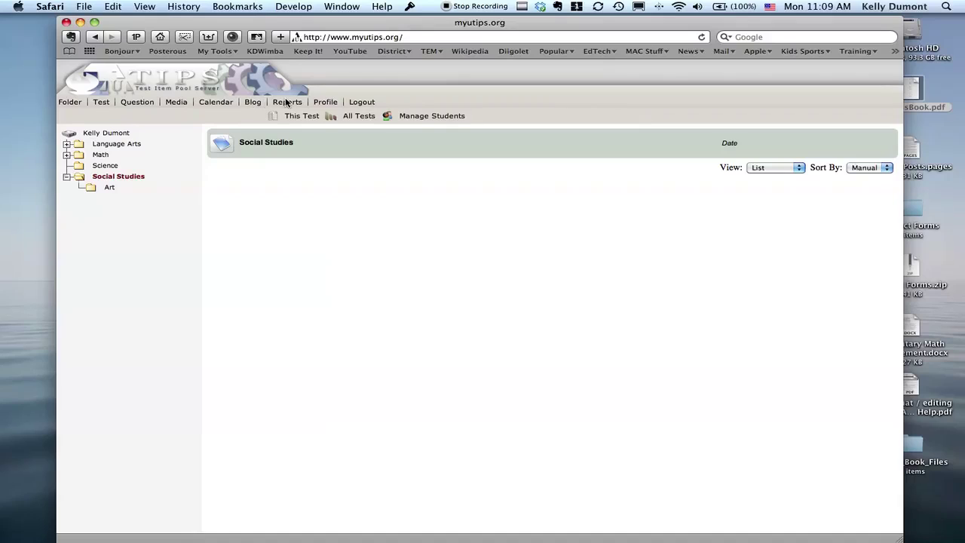
pyautogui.moveTo(328, 106)
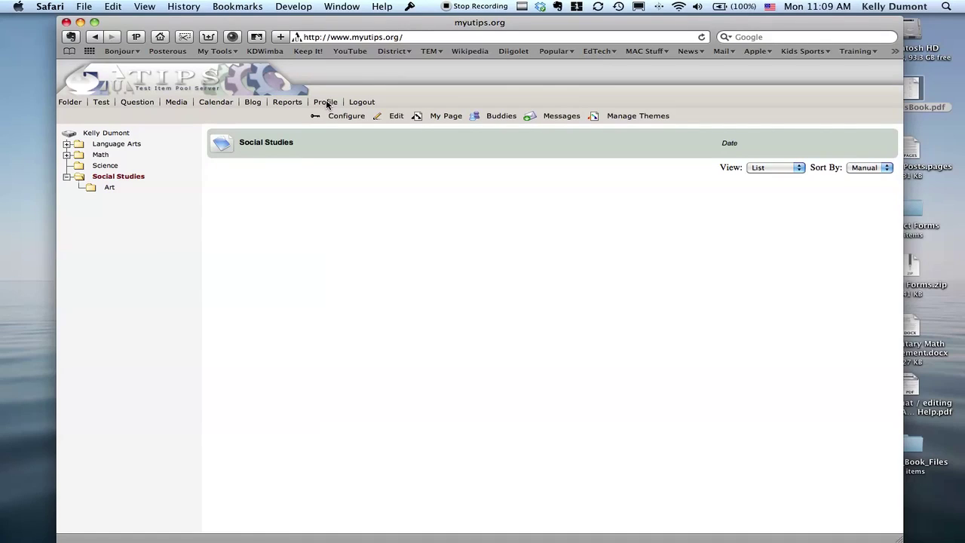
pyautogui.click(385, 118)
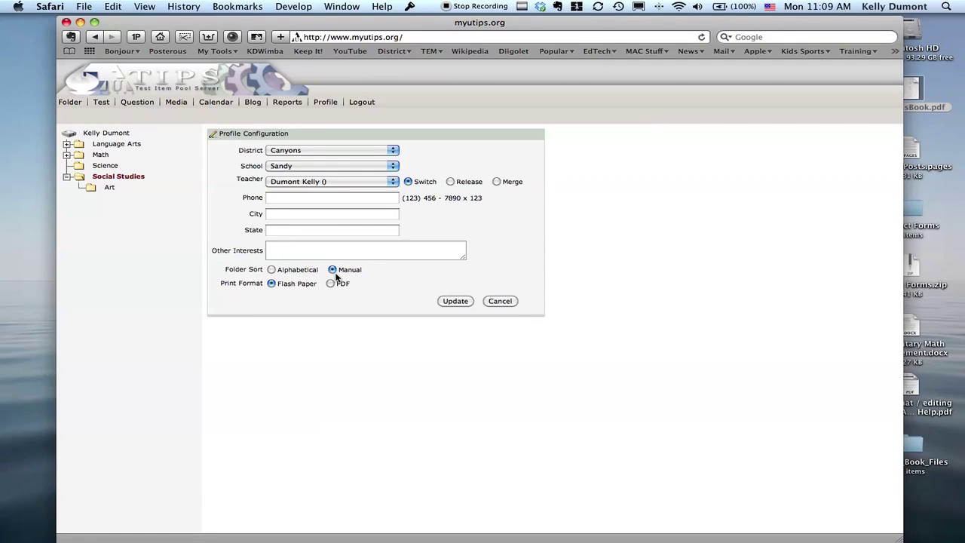
pyautogui.click(271, 269)
pyautogui.click(332, 270)
pyautogui.click(453, 301)
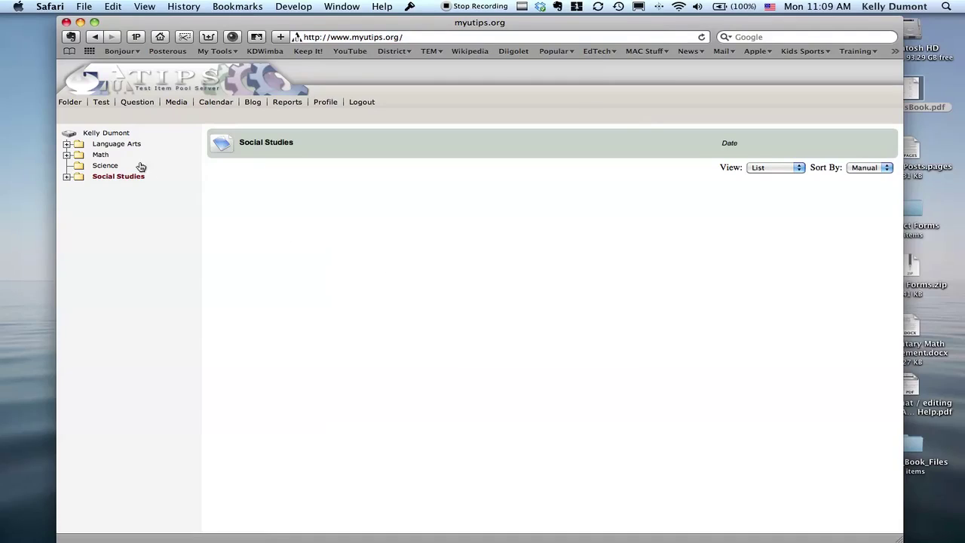
# - Examine the Sort After choices in the Language Arts folder's edit form and cancel without saving
pyautogui.click(108, 132)
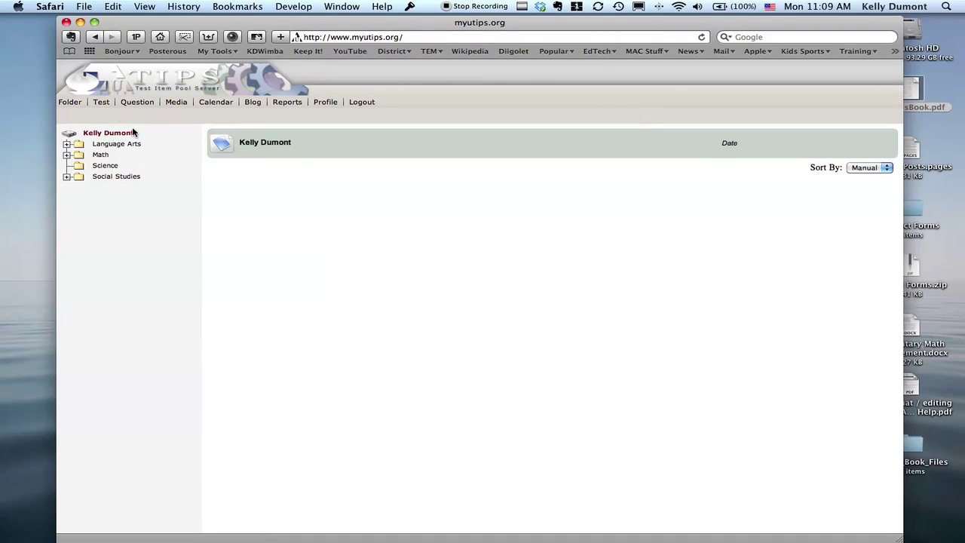
pyautogui.click(71, 105)
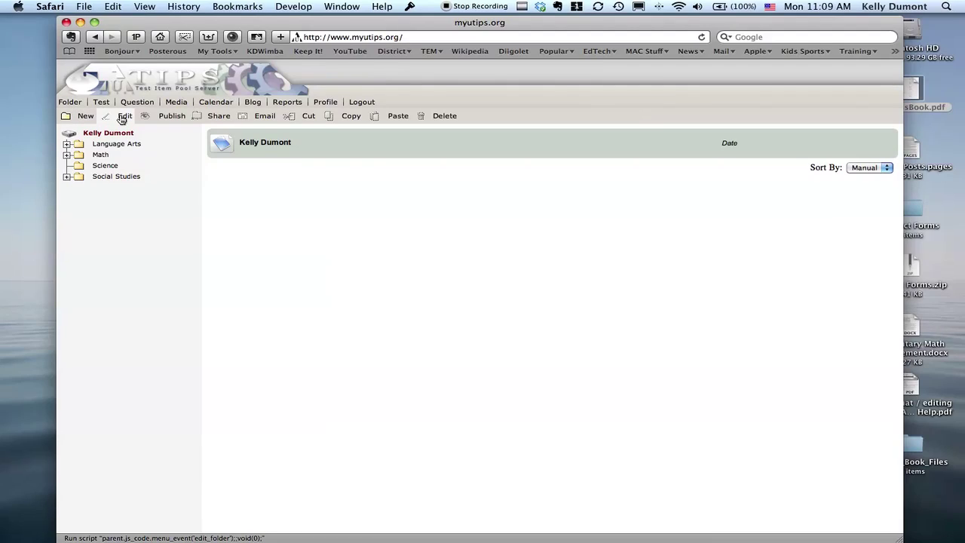
pyautogui.click(111, 145)
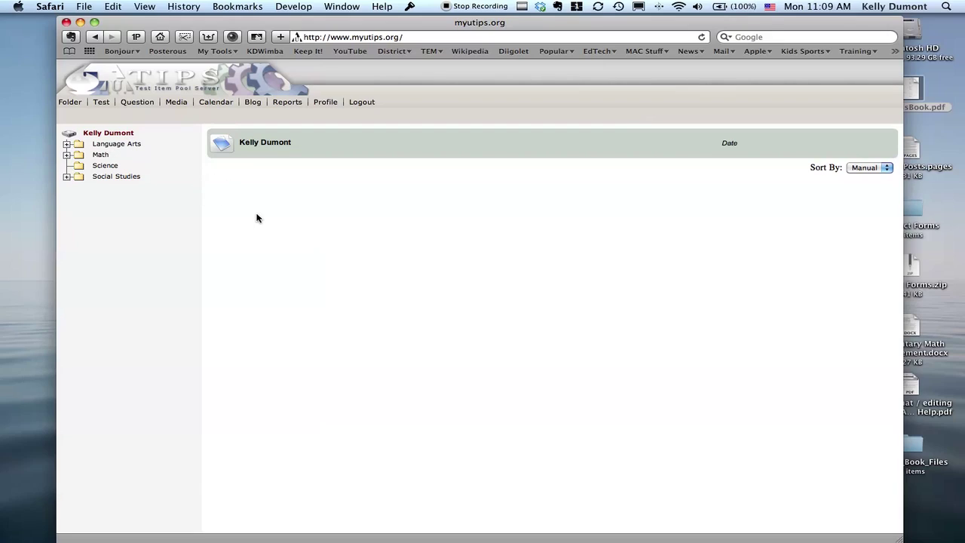
pyautogui.click(107, 144)
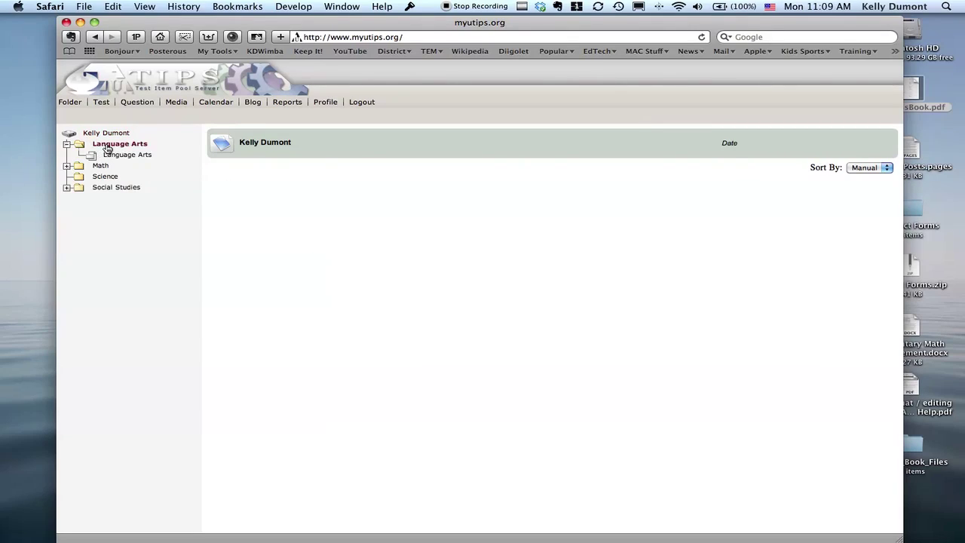
pyautogui.click(70, 102)
pyautogui.click(119, 117)
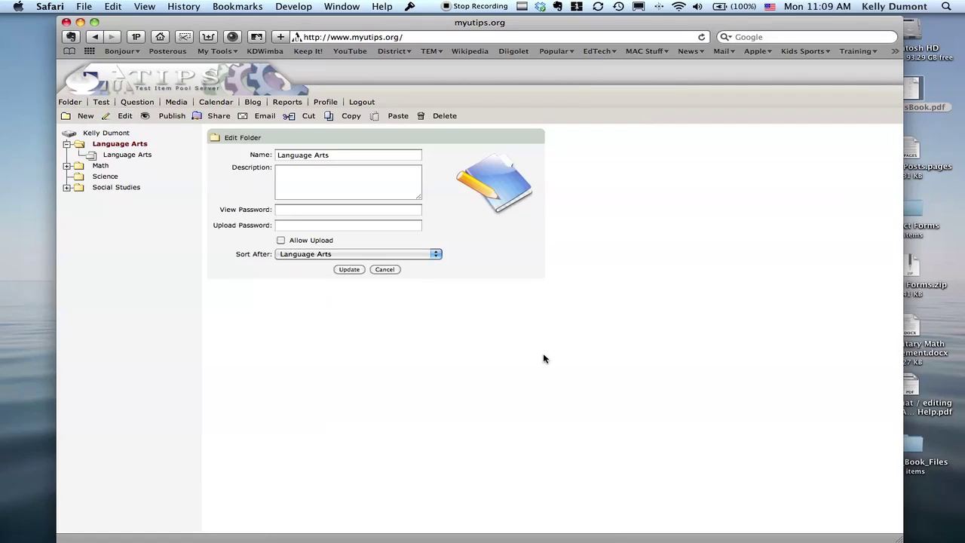
pyautogui.click(368, 256)
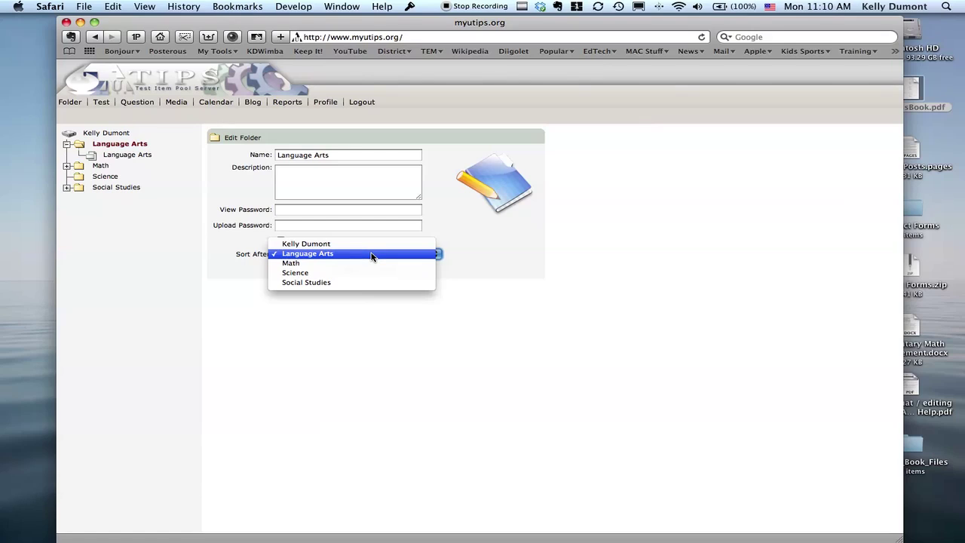
pyautogui.click(371, 257)
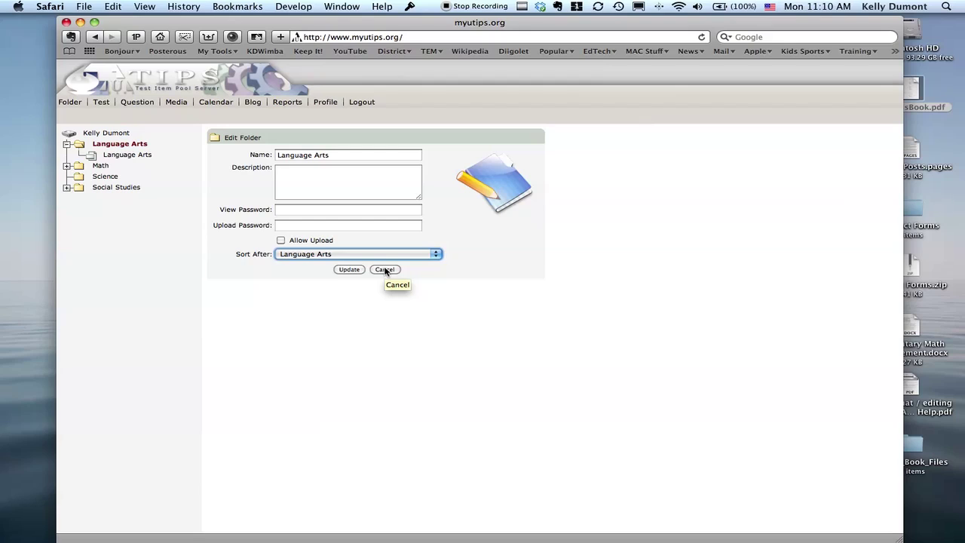
pyautogui.click(385, 270)
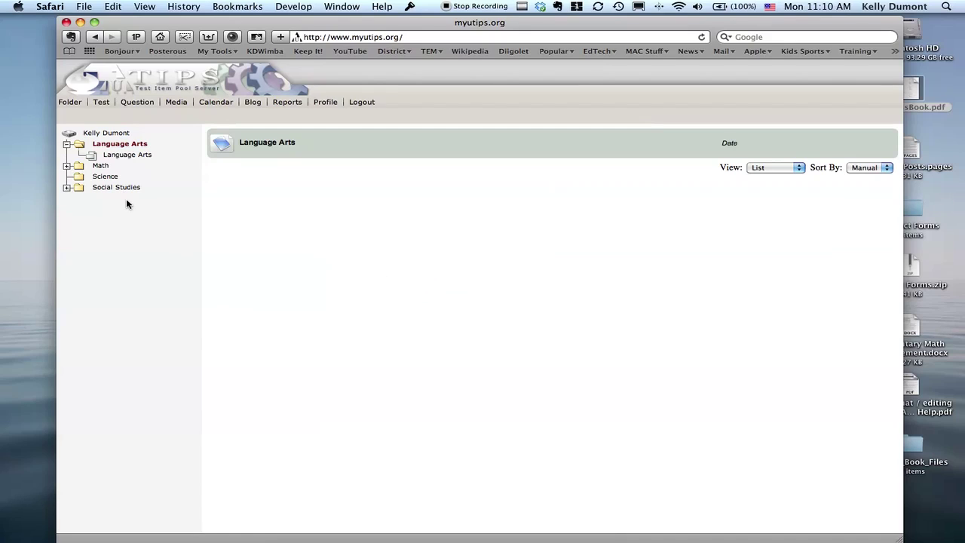
# - Delete the Art folder inside the Social Studies folder and confirm the deletion
pyautogui.click(66, 144)
pyautogui.click(66, 177)
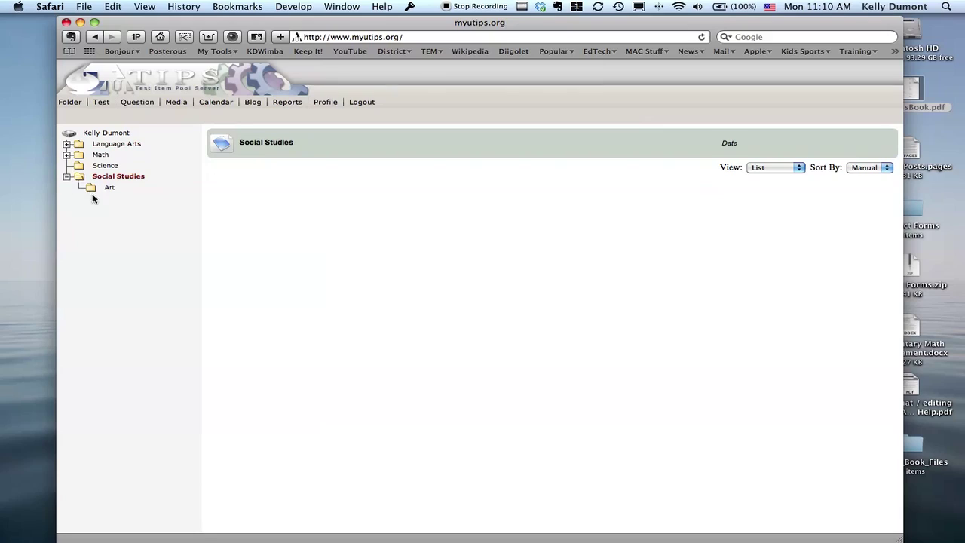
pyautogui.click(106, 190)
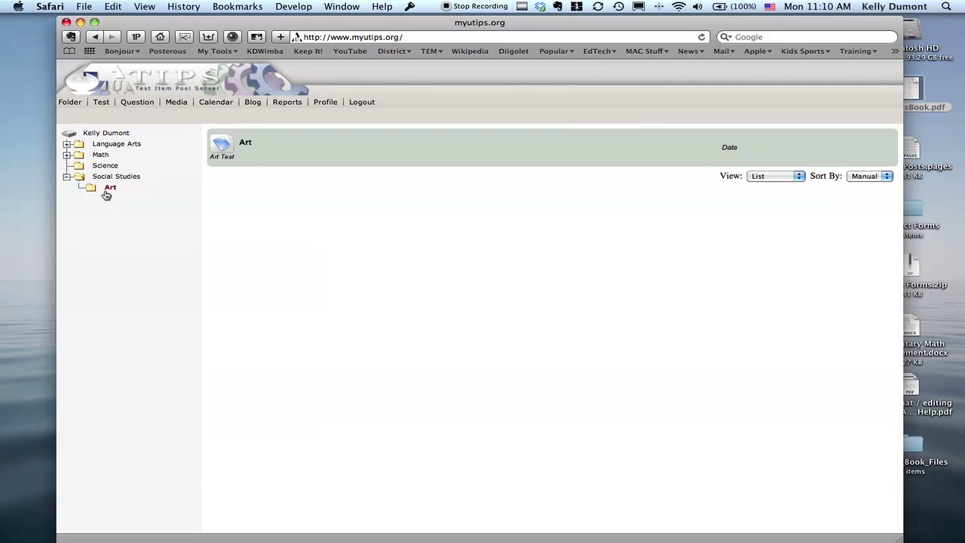
pyautogui.click(69, 101)
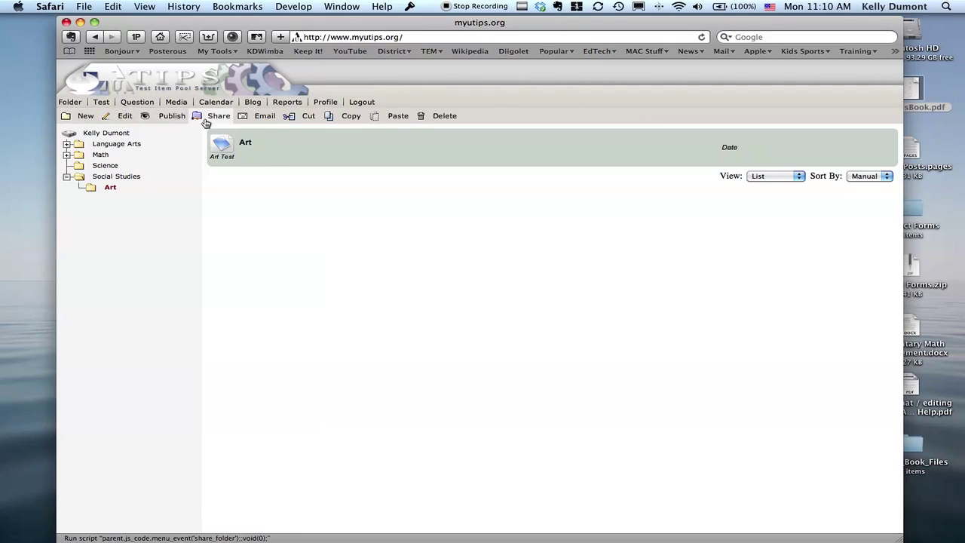
pyautogui.click(440, 117)
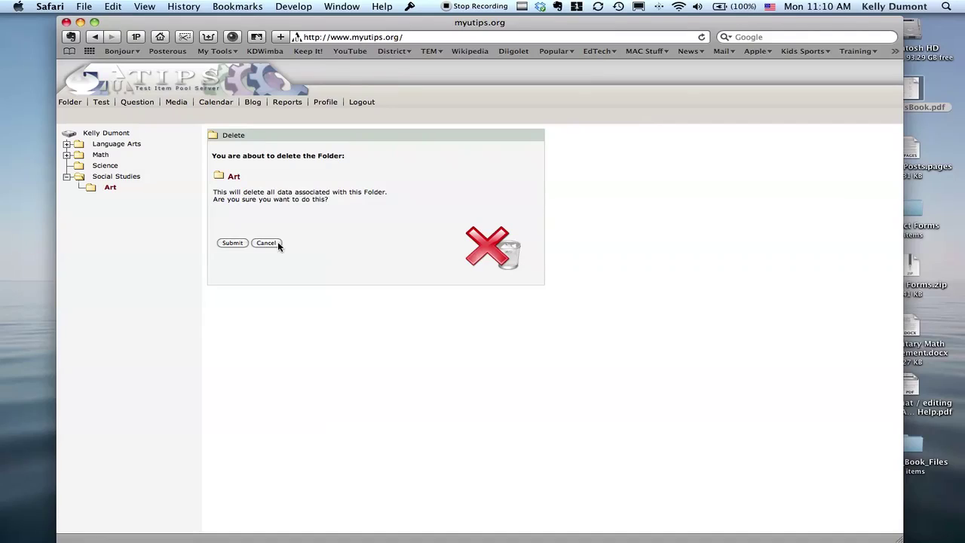
pyautogui.click(233, 243)
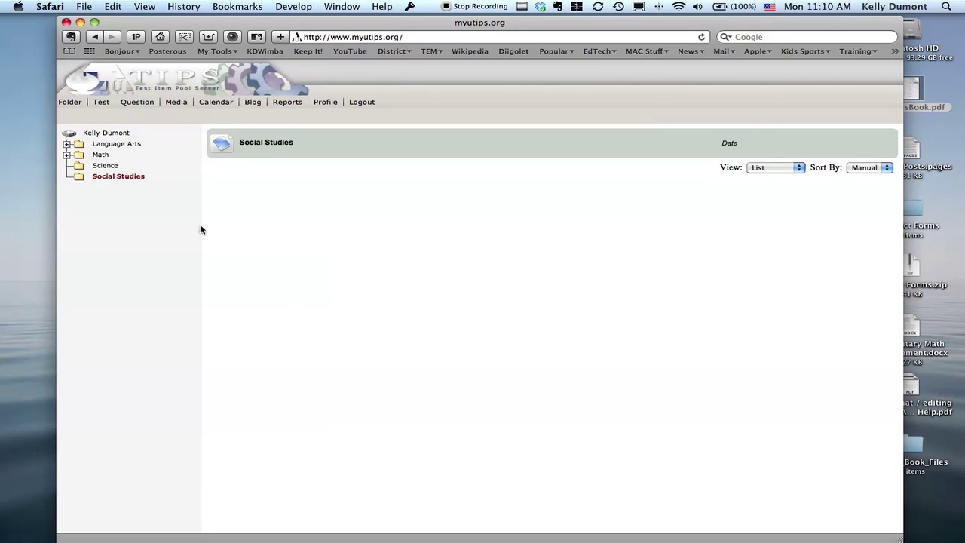
# - Publish the Language Arts folder, comparing the public test page before and after, and return to the folder editor
pyautogui.click(168, 82)
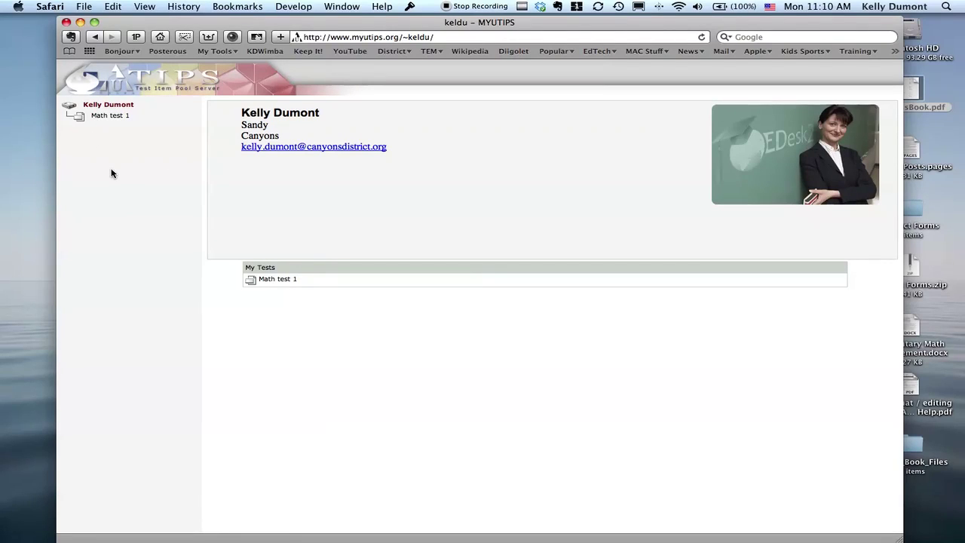
pyautogui.click(110, 84)
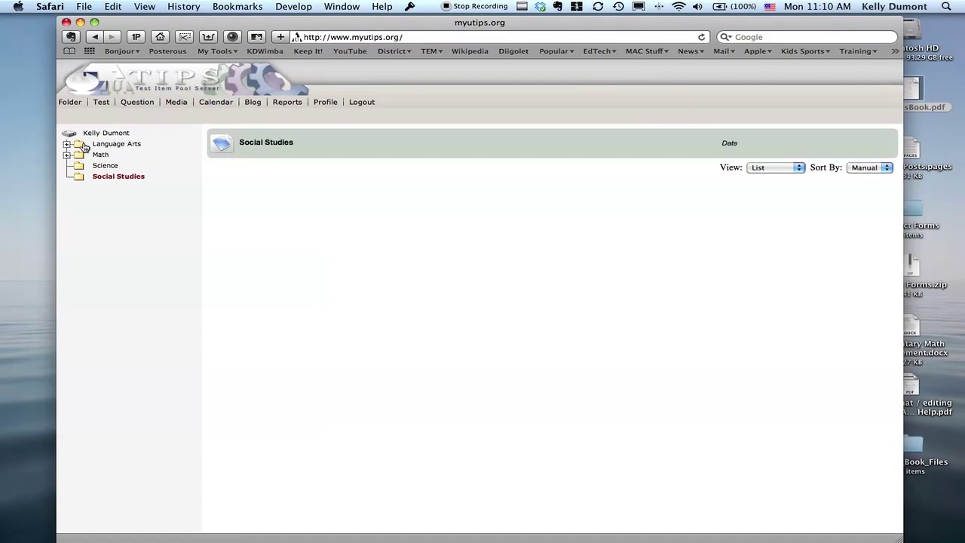
pyautogui.click(108, 144)
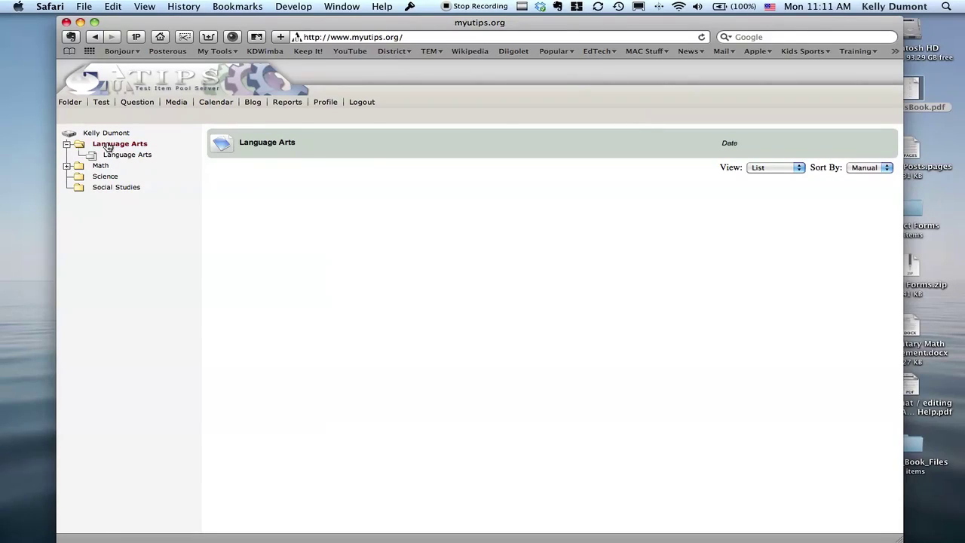
pyautogui.click(70, 103)
pyautogui.click(164, 78)
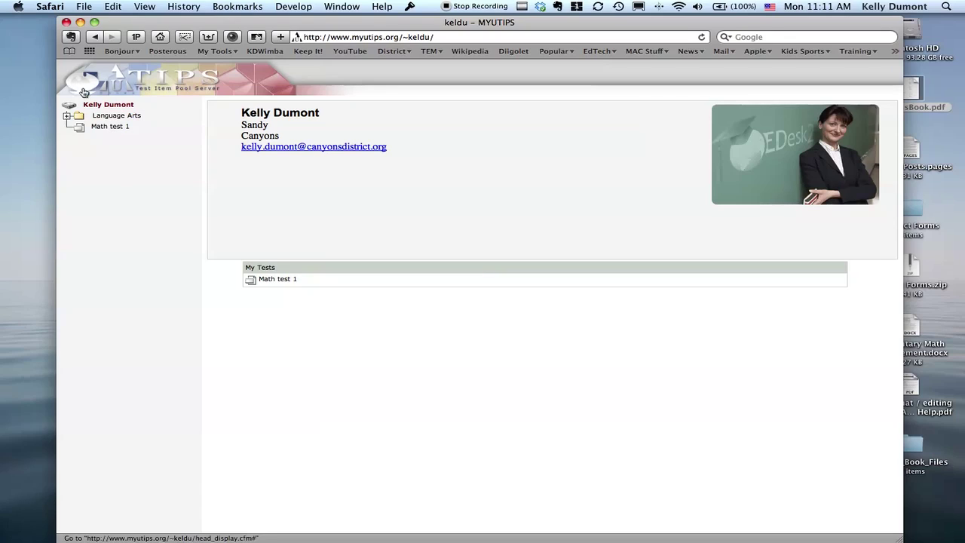
pyautogui.click(142, 85)
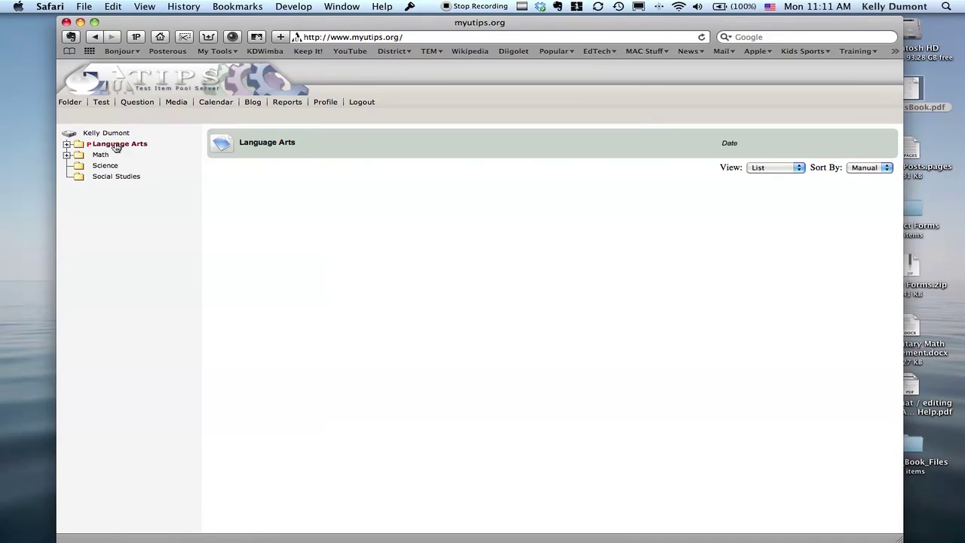
# - Unpublish the Language Arts folder, check the public test page again, and return to the folder editor
pyautogui.click(125, 146)
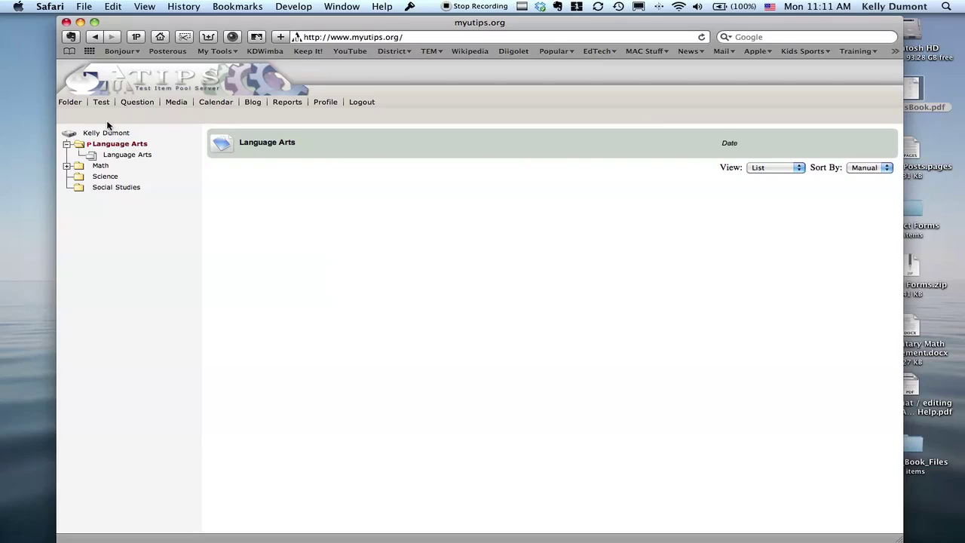
pyautogui.click(71, 104)
pyautogui.moveTo(76, 104)
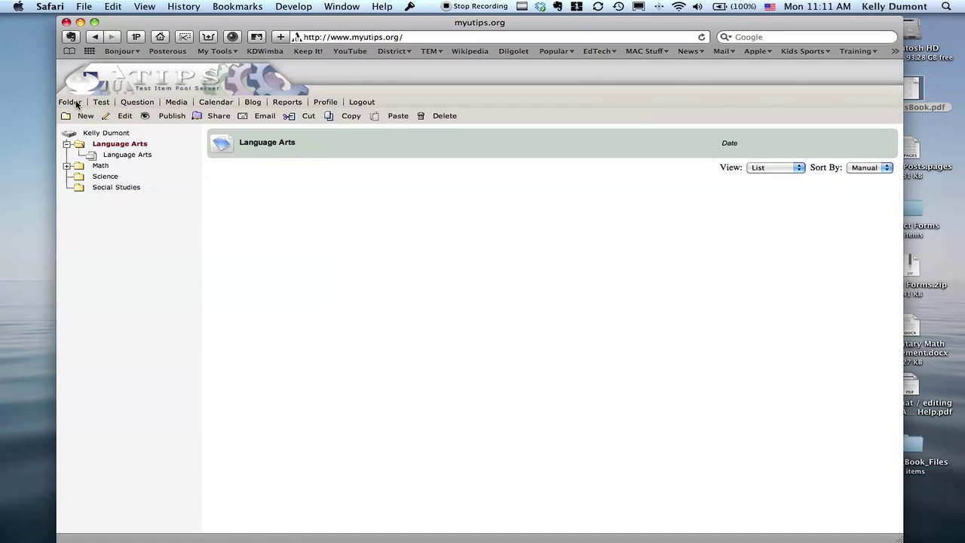
pyautogui.click(67, 145)
pyautogui.click(106, 132)
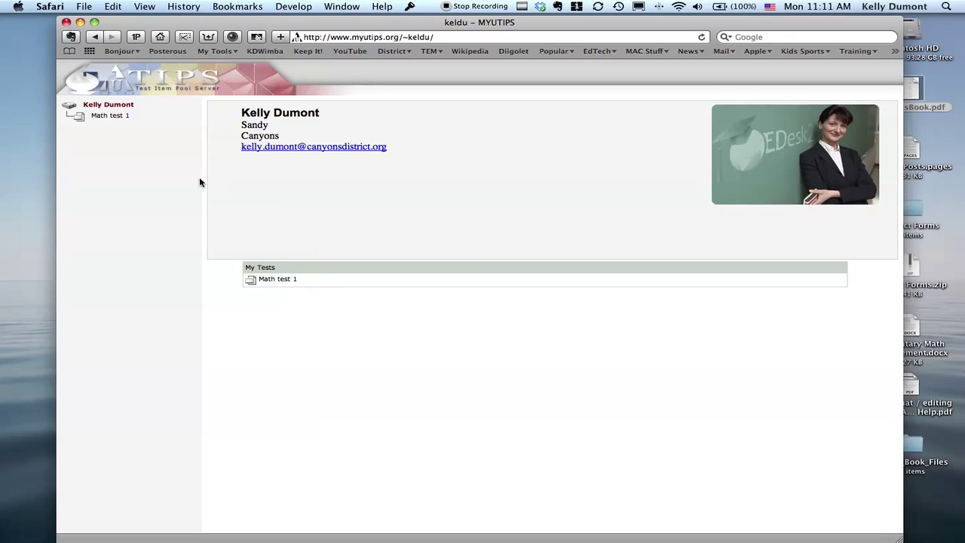
pyautogui.click(180, 85)
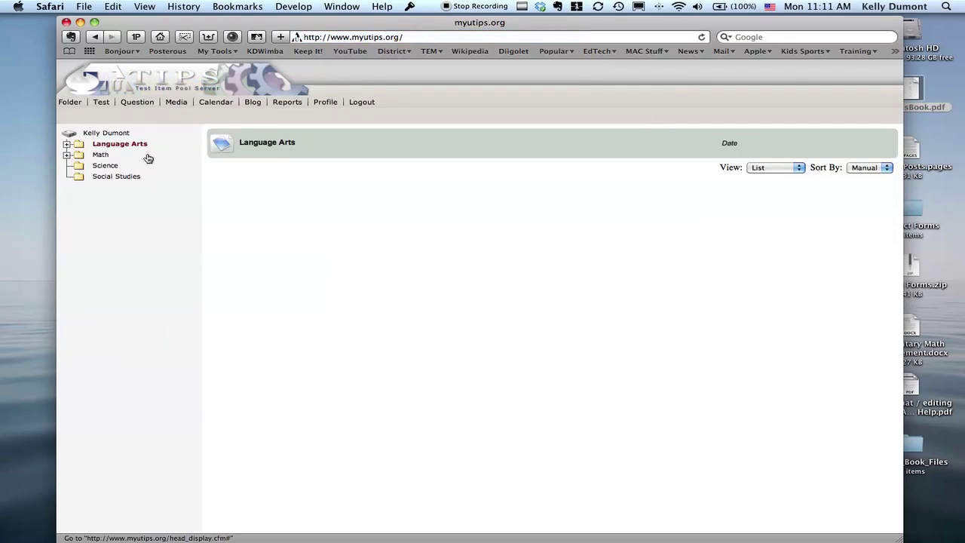
# - Expand the Math, Math 1 and Language Arts folders to view their tests, and collapse Language Arts and Math again
pyautogui.click(67, 155)
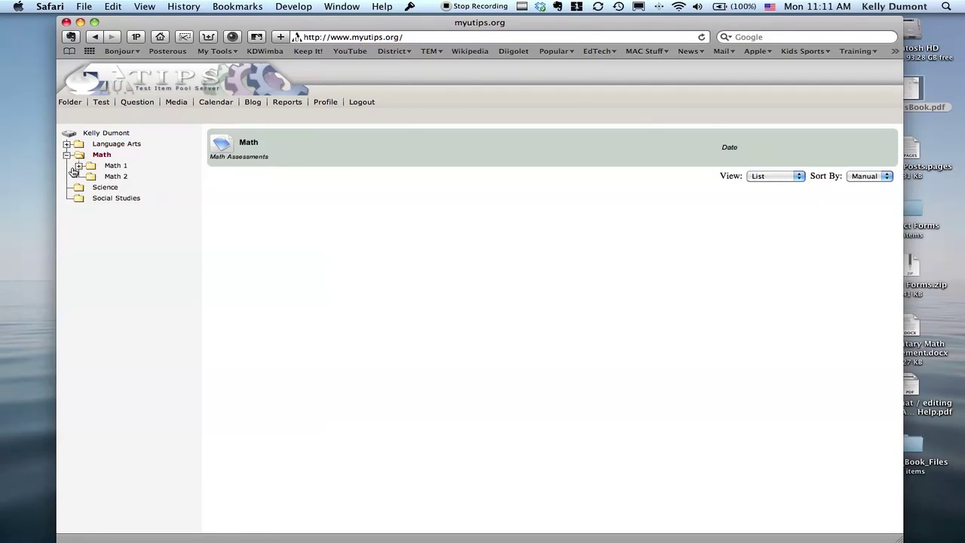
pyautogui.click(78, 166)
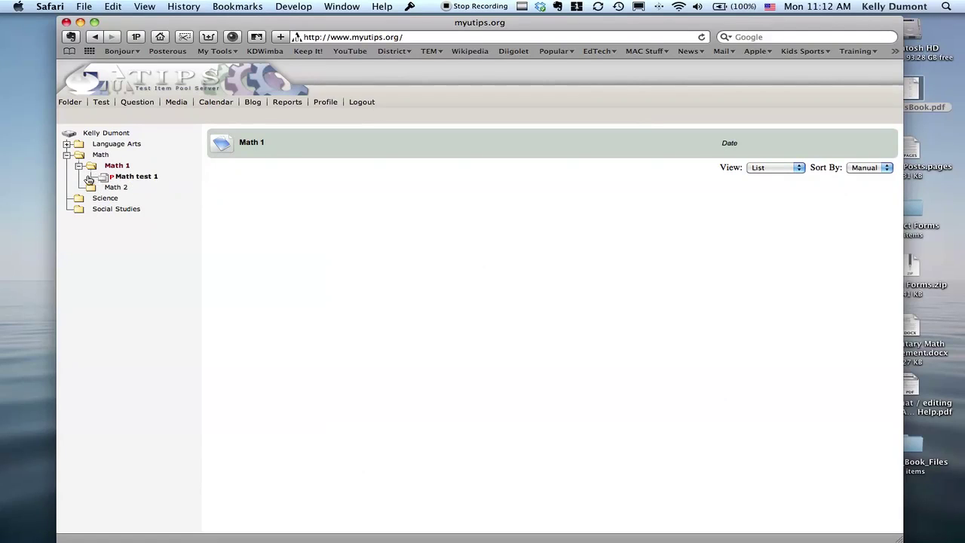
pyautogui.click(68, 144)
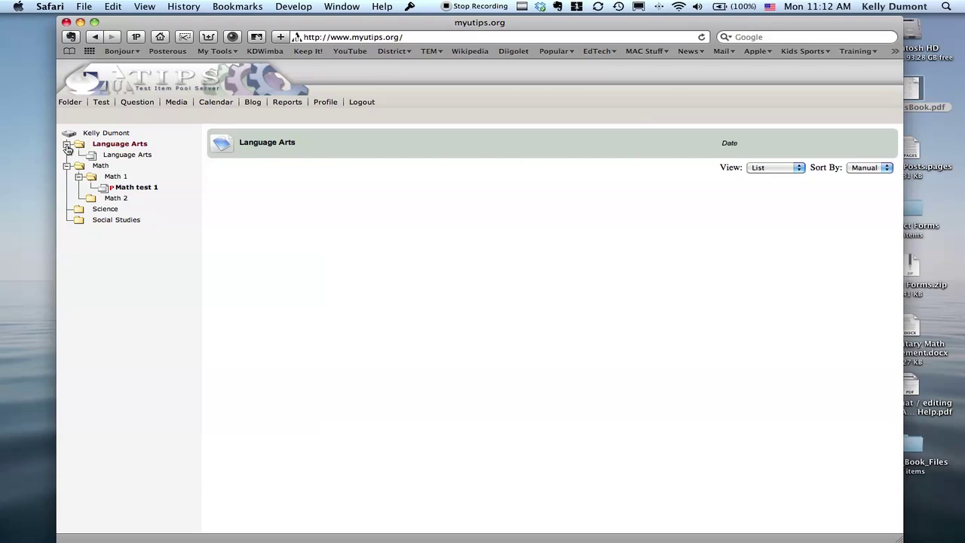
pyautogui.click(67, 144)
pyautogui.click(67, 155)
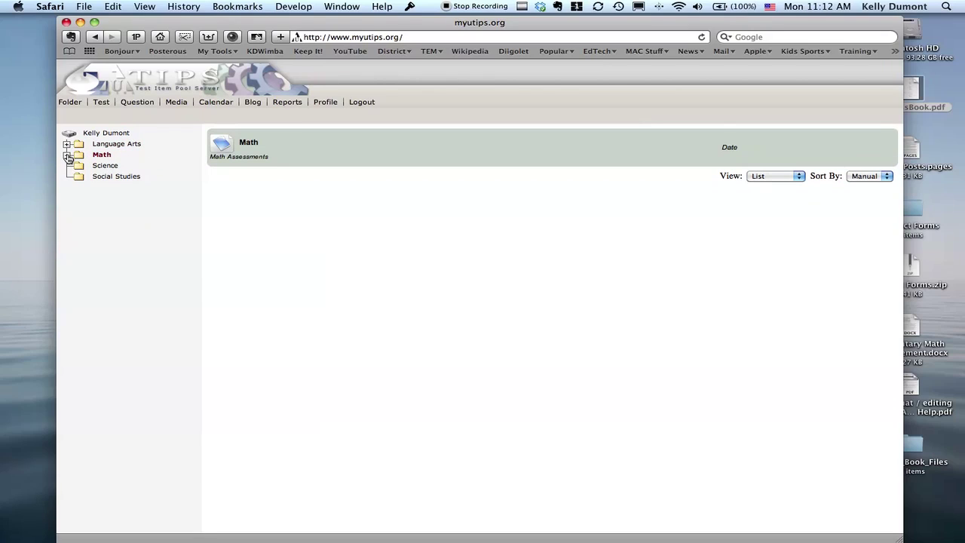